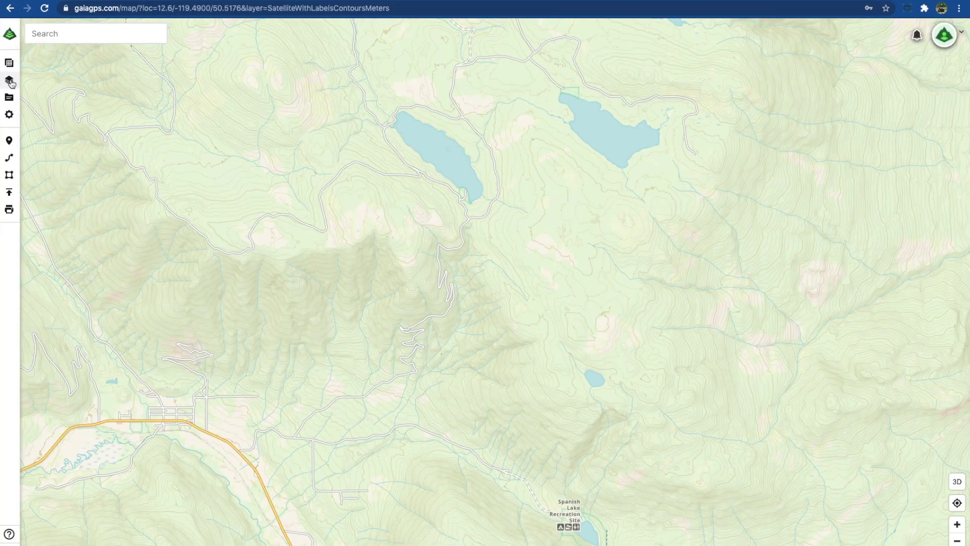
Step: Show the Map Layers panel, listing Satellite Topo (Meters) as the visible layer
{"action": "left_click", "coordinate": [10, 81]}
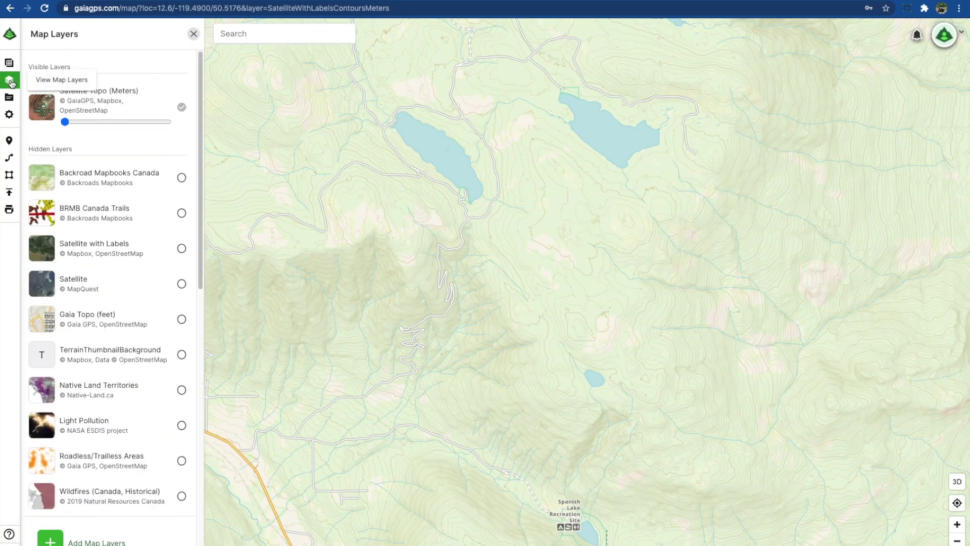
Step: Turn on Backroad Mapbooks Canada at zero opacity, with Satellite Topo at full opacity
{"action": "left_click", "coordinate": [190, 168]}
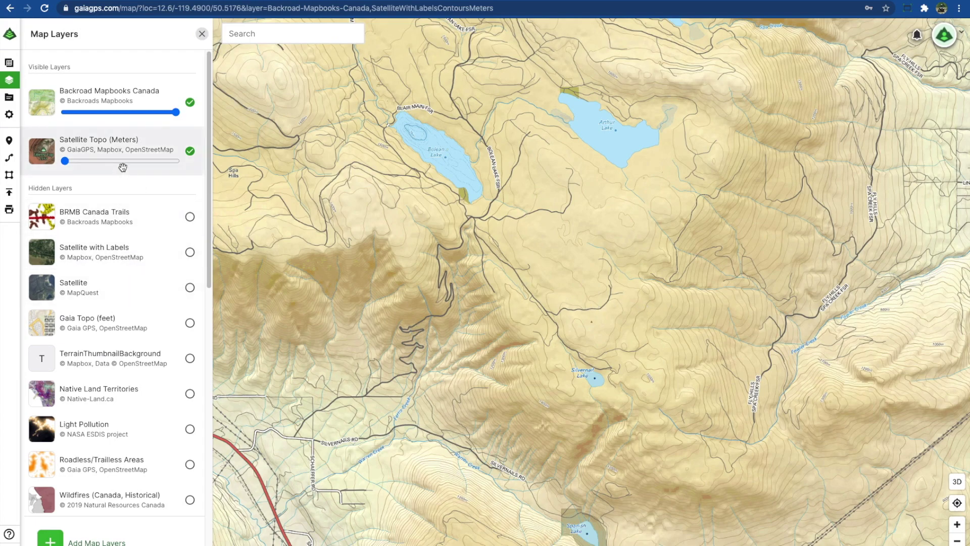
{"action": "left_click", "coordinate": [173, 161]}
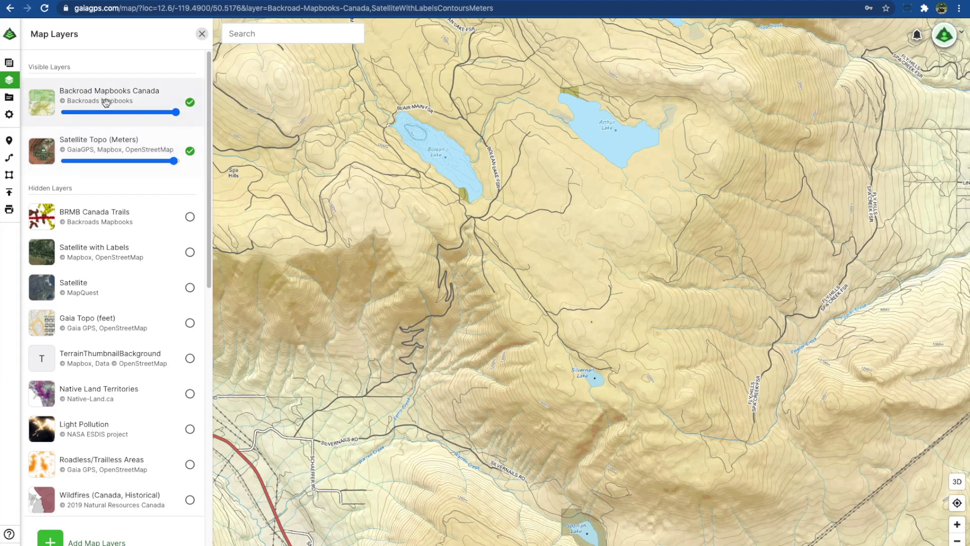
{"action": "left_click", "coordinate": [66, 113]}
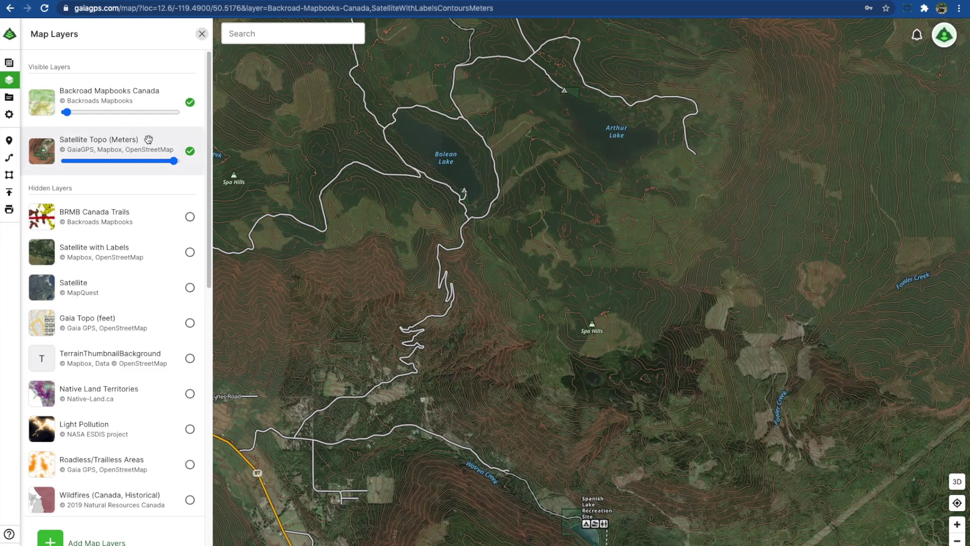
{"action": "left_click_drag", "start_coordinate": [134, 143], "coordinate": [133, 96]}
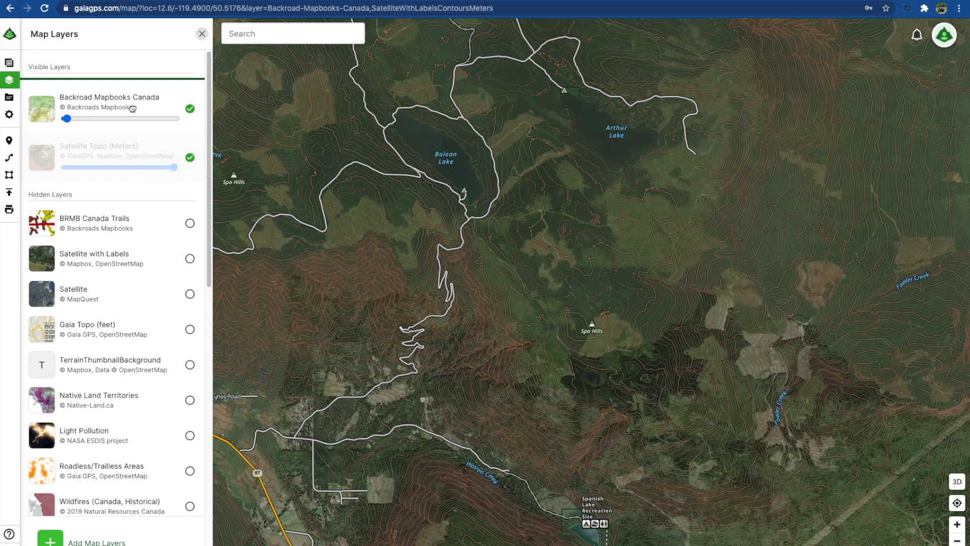
Step: Blend the layers: Satellite Topo at roughly 60% over Backroad Mapbooks Canada at full opacity
{"action": "left_click", "coordinate": [128, 118]}
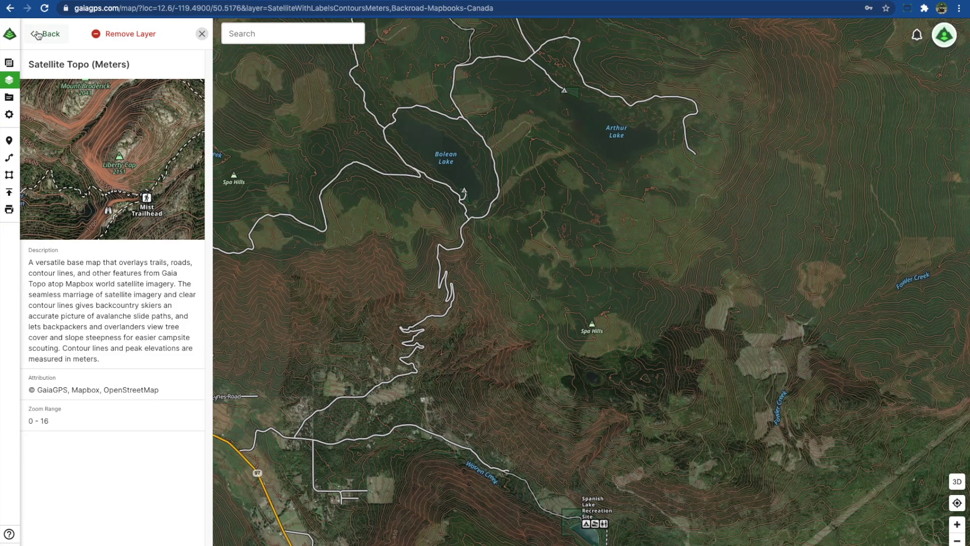
{"action": "left_click", "coordinate": [38, 35]}
{"action": "left_click", "coordinate": [132, 113]}
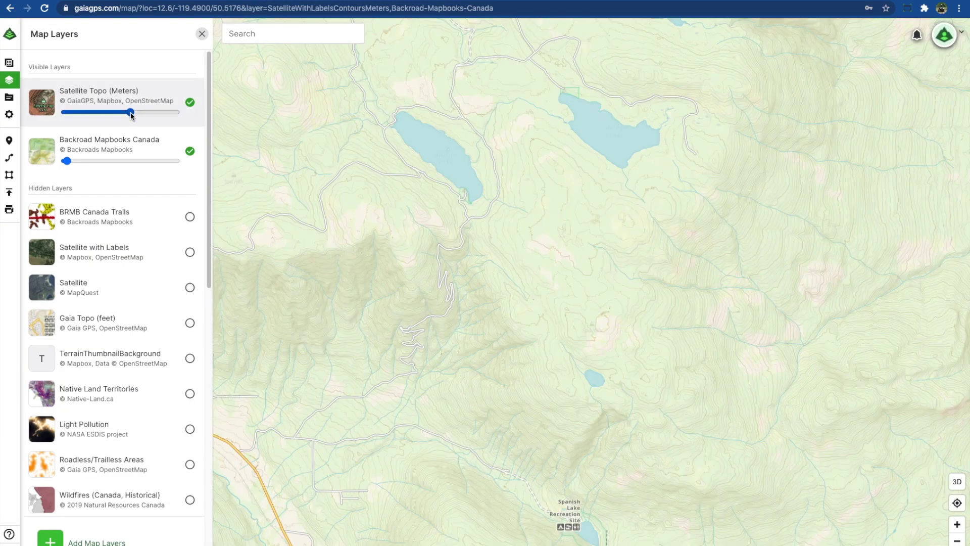
{"action": "left_click", "coordinate": [175, 161]}
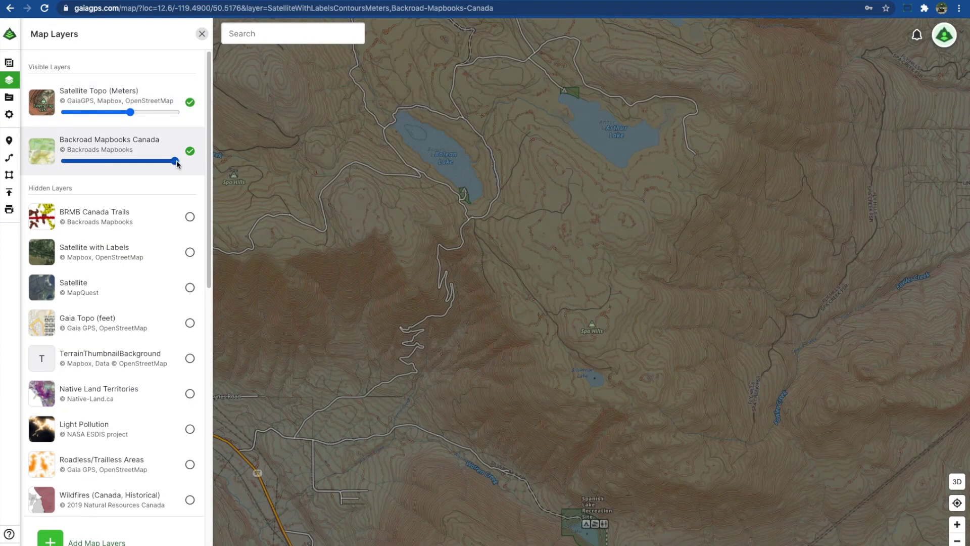
{"action": "left_click", "coordinate": [180, 162]}
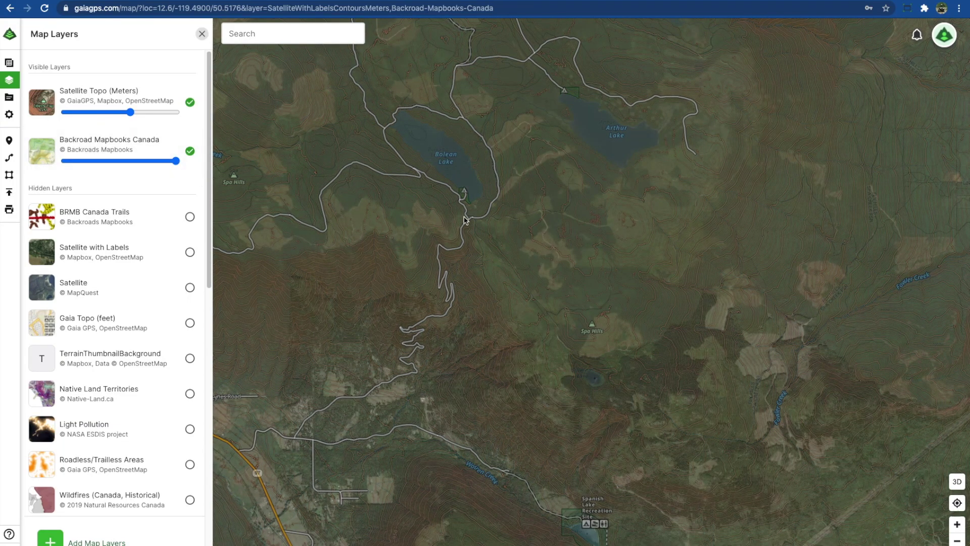
{"action": "scroll", "coordinate": [481, 245], "scroll_direction": "up", "scroll_amount": 5}
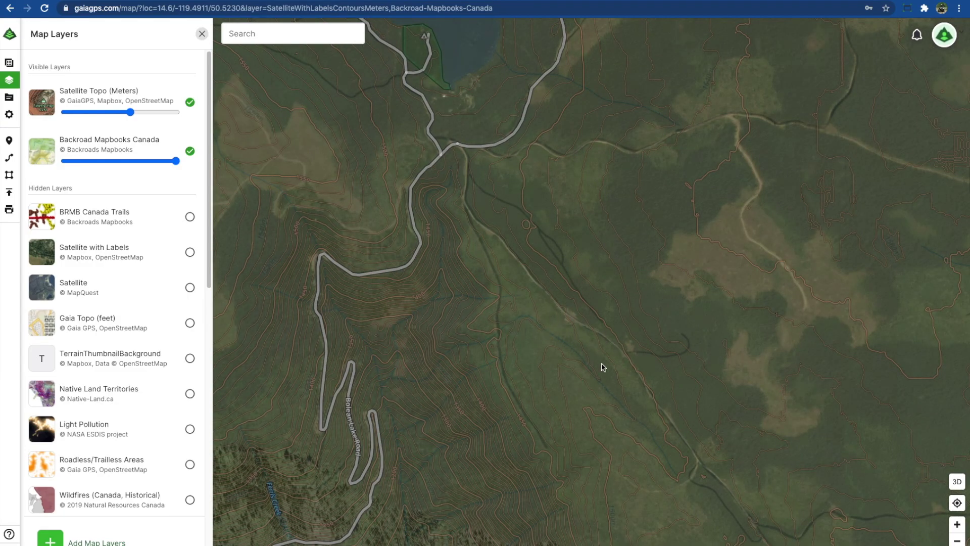
Step: Zoom in and pan around the Boleanlake Road switchbacks and nearby terrain
{"action": "left_click_drag", "start_coordinate": [565, 373], "coordinate": [550, 338]}
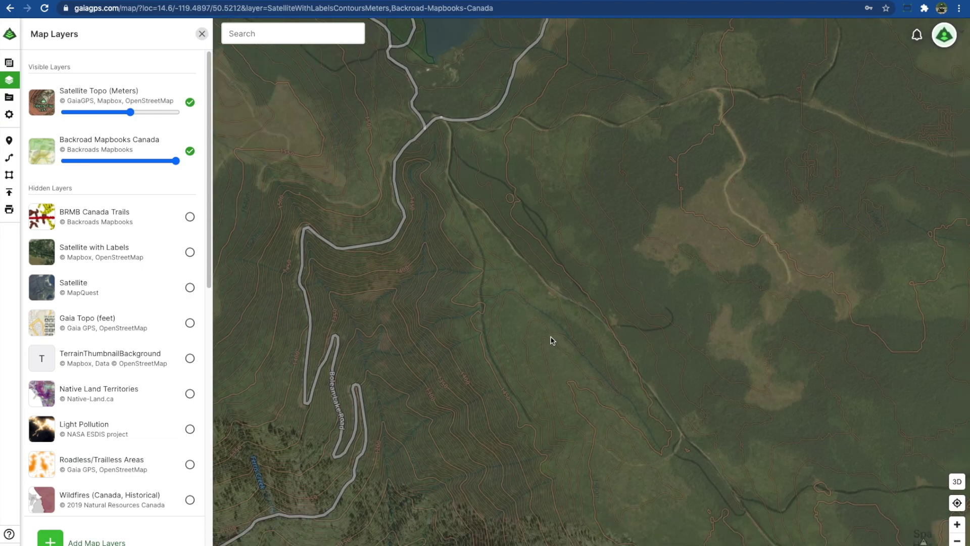
{"action": "left_click_drag", "start_coordinate": [626, 237], "coordinate": [558, 281]}
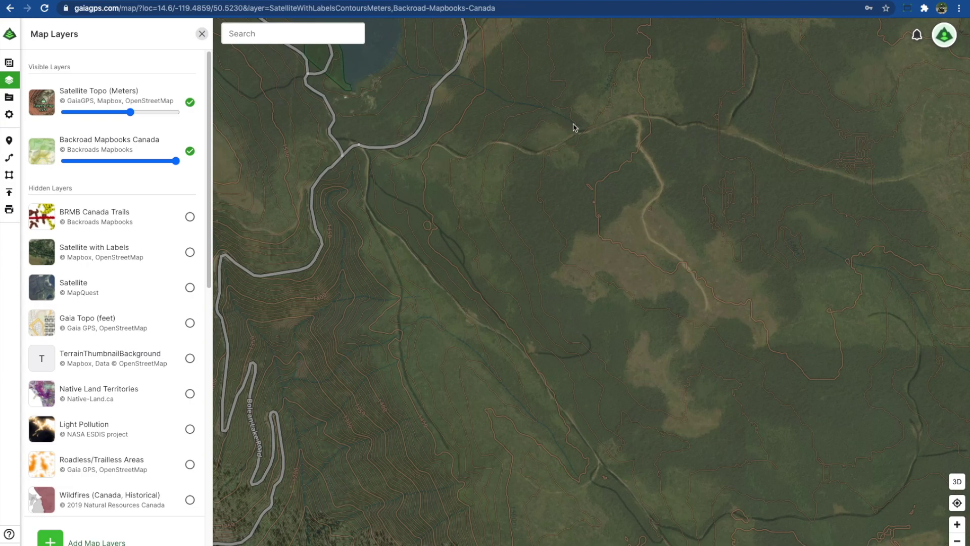
{"action": "left_click_drag", "start_coordinate": [651, 266], "coordinate": [554, 234]}
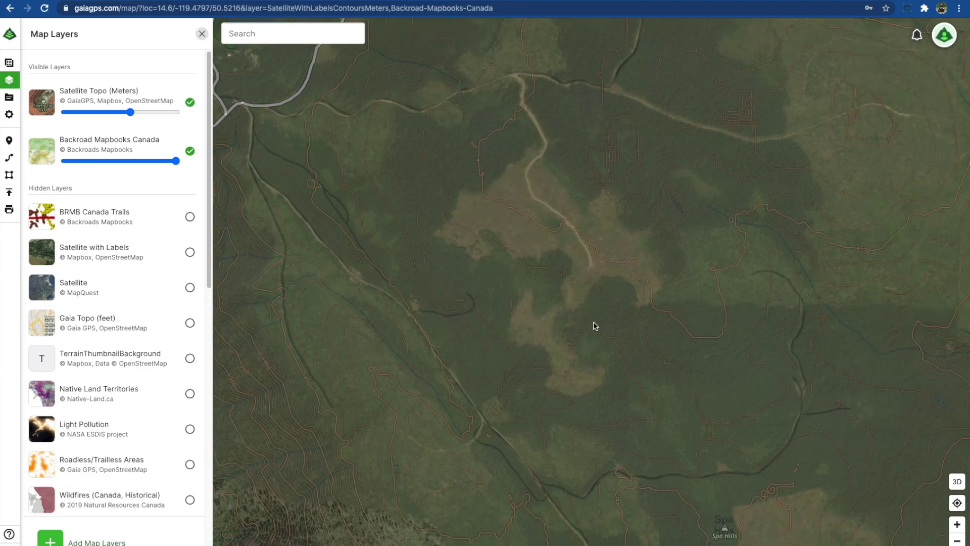
{"action": "left_click_drag", "start_coordinate": [552, 307], "coordinate": [736, 296]}
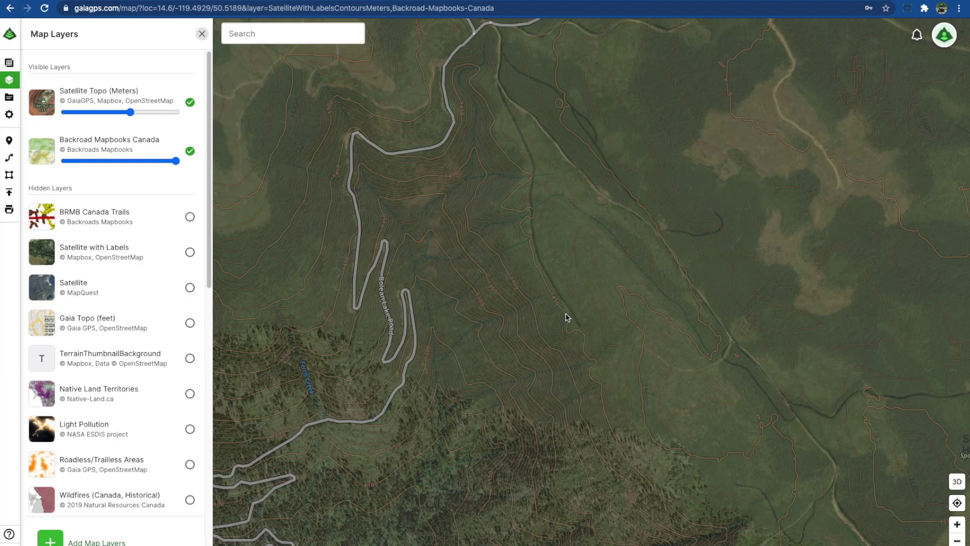
{"action": "scroll", "coordinate": [536, 307], "scroll_direction": "up", "scroll_amount": 3}
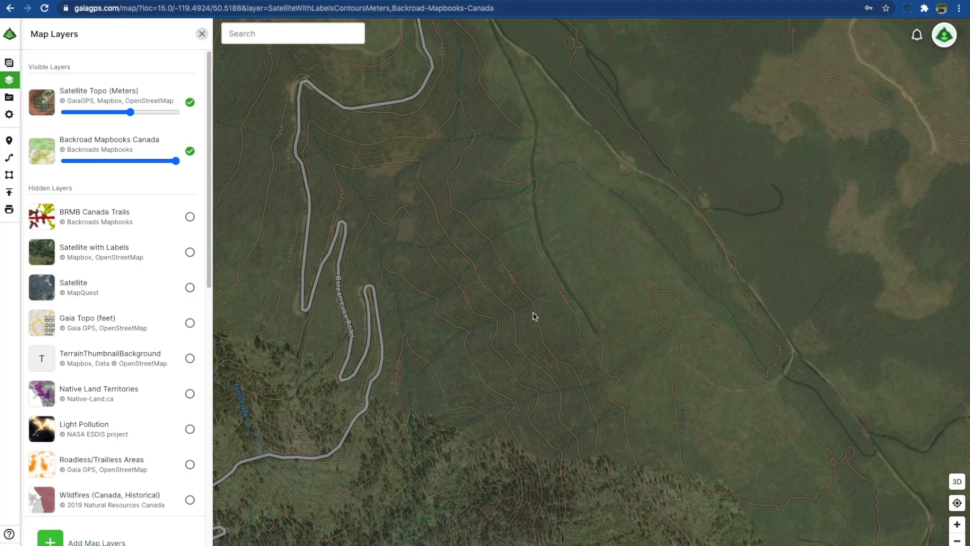
{"action": "left_click_drag", "start_coordinate": [527, 333], "coordinate": [600, 316]}
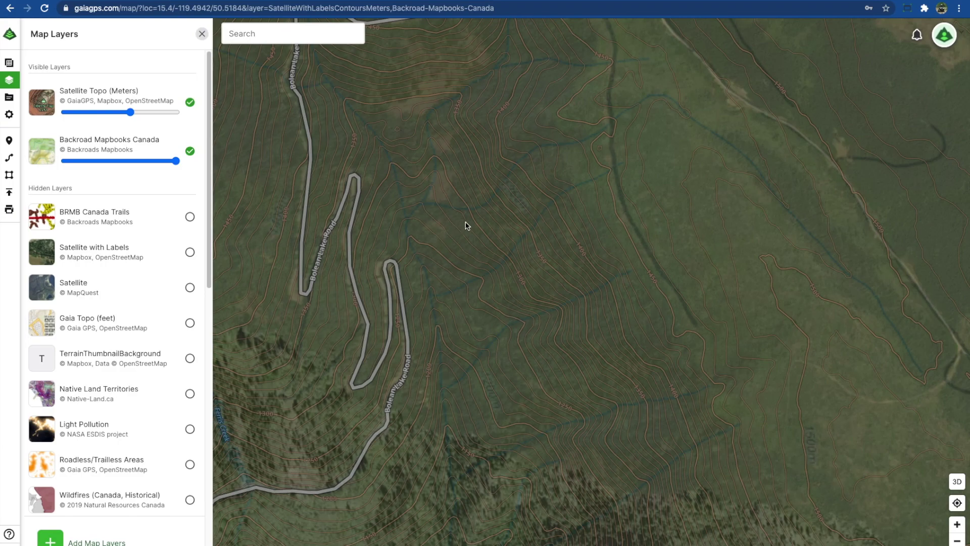
{"action": "left_click_drag", "start_coordinate": [589, 211], "coordinate": [502, 305]}
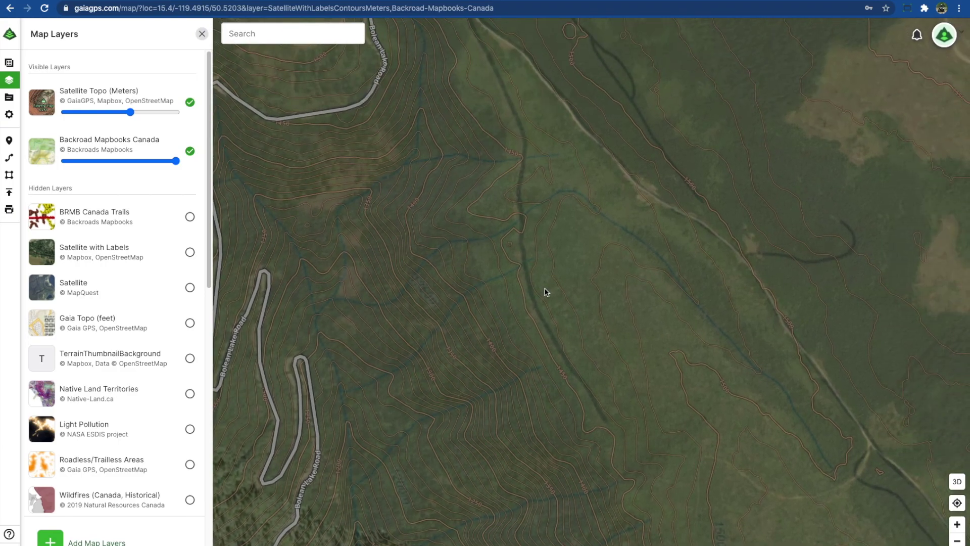
Step: Zoom out and centre Bolean Lake on the map
{"action": "scroll", "coordinate": [548, 294], "scroll_direction": "down", "scroll_amount": 3}
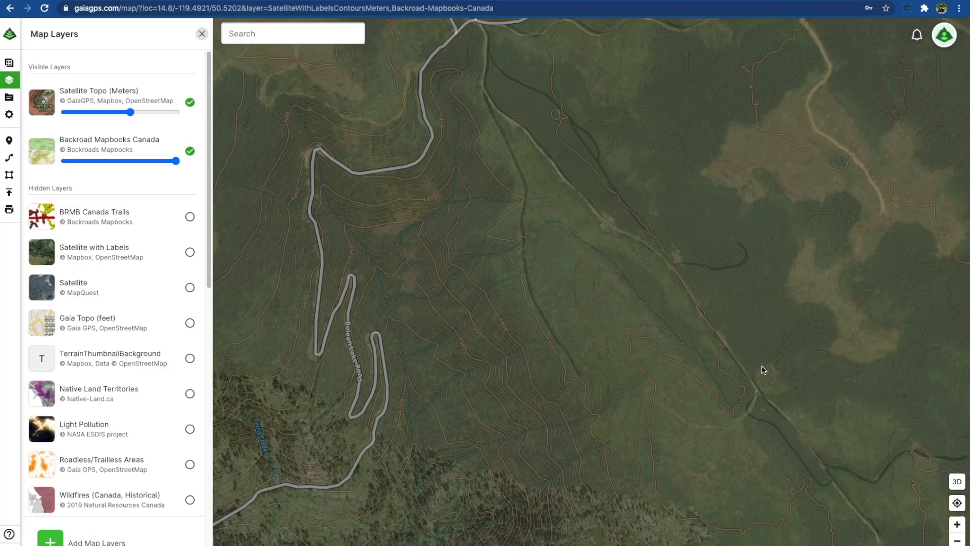
{"action": "scroll", "coordinate": [732, 353], "scroll_direction": "down", "scroll_amount": 3}
{"action": "scroll", "coordinate": [753, 318], "scroll_direction": "down", "scroll_amount": 3}
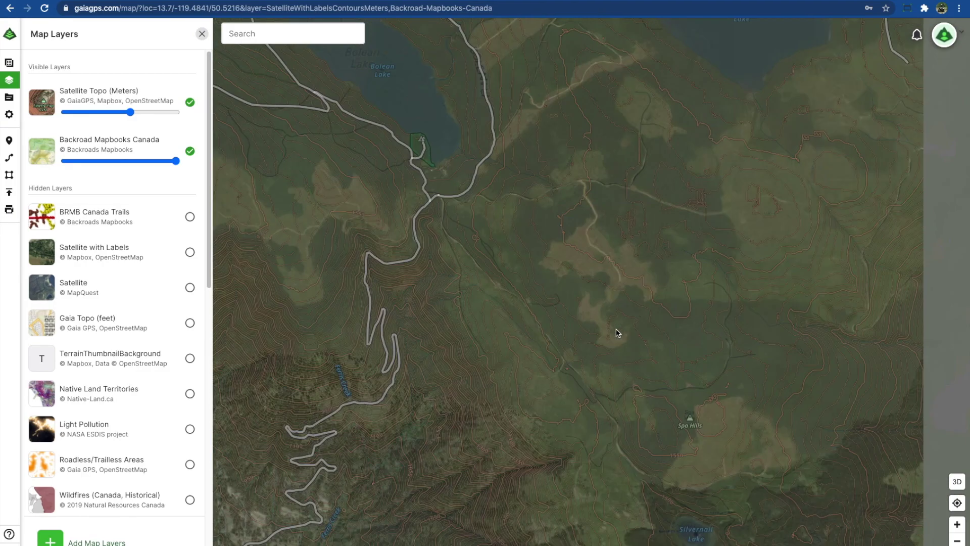
{"action": "left_click_drag", "start_coordinate": [616, 328], "coordinate": [701, 348]}
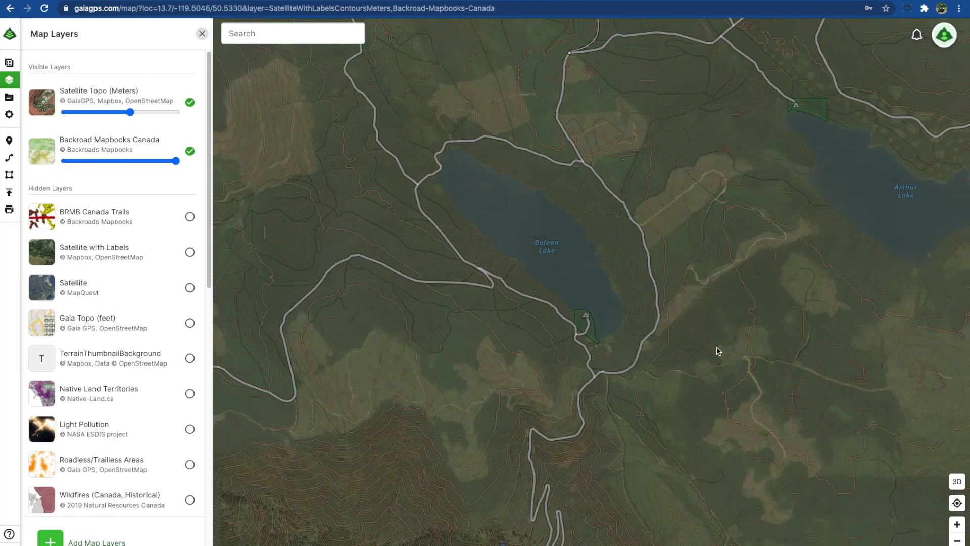
{"action": "scroll", "coordinate": [621, 343], "scroll_direction": "down", "scroll_amount": 5}
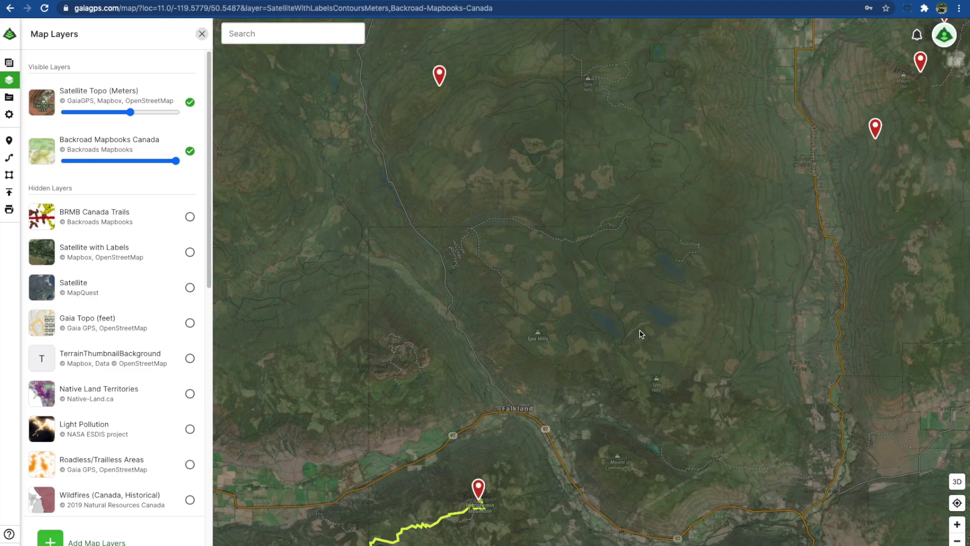
Step: Pan the map north toward the lakes area
{"action": "left_click_drag", "start_coordinate": [628, 325], "coordinate": [590, 371]}
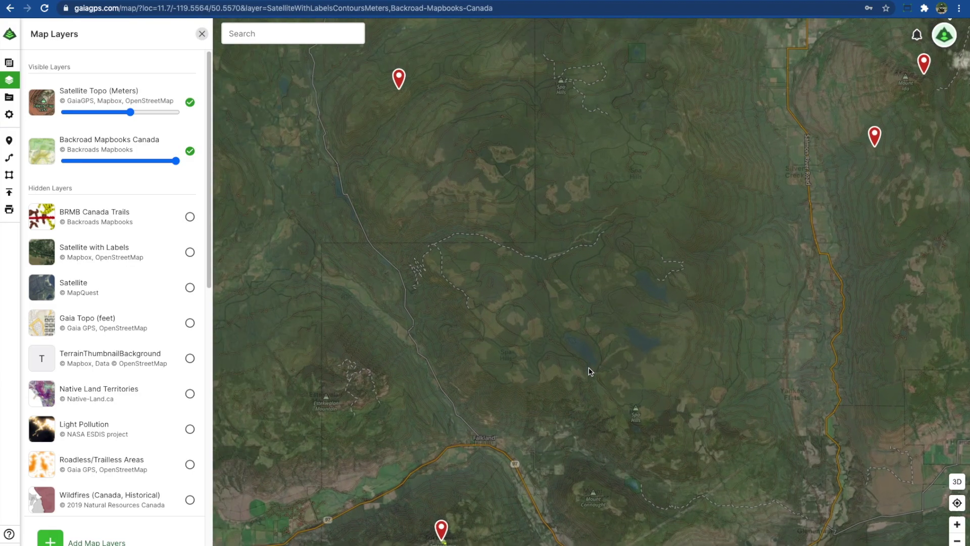
{"action": "scroll", "coordinate": [590, 370], "scroll_direction": "up", "scroll_amount": 2}
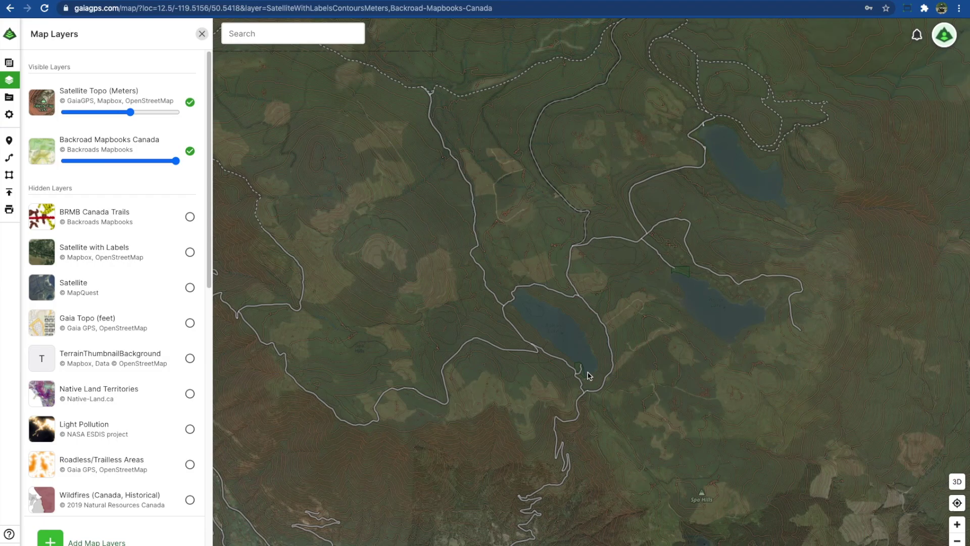
{"action": "left_click_drag", "start_coordinate": [624, 182], "coordinate": [628, 294]}
{"action": "left_click_drag", "start_coordinate": [680, 266], "coordinate": [675, 353]}
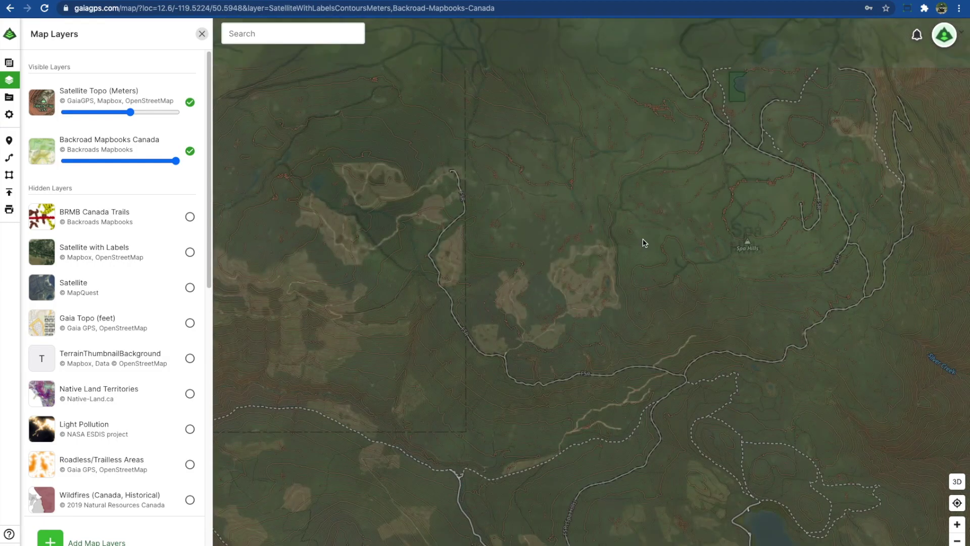
{"action": "scroll", "coordinate": [596, 212], "scroll_direction": "down", "scroll_amount": 3}
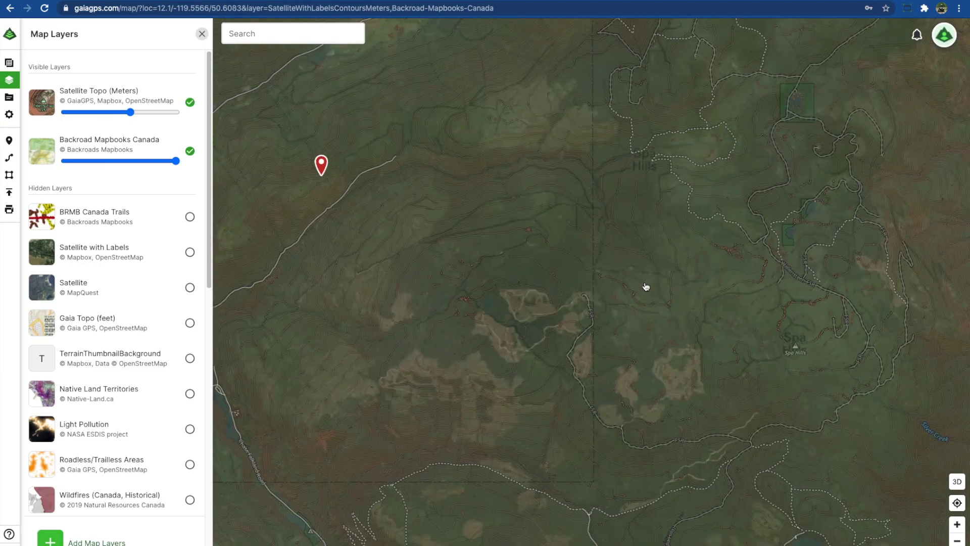
{"action": "left_click_drag", "start_coordinate": [739, 167], "coordinate": [661, 238]}
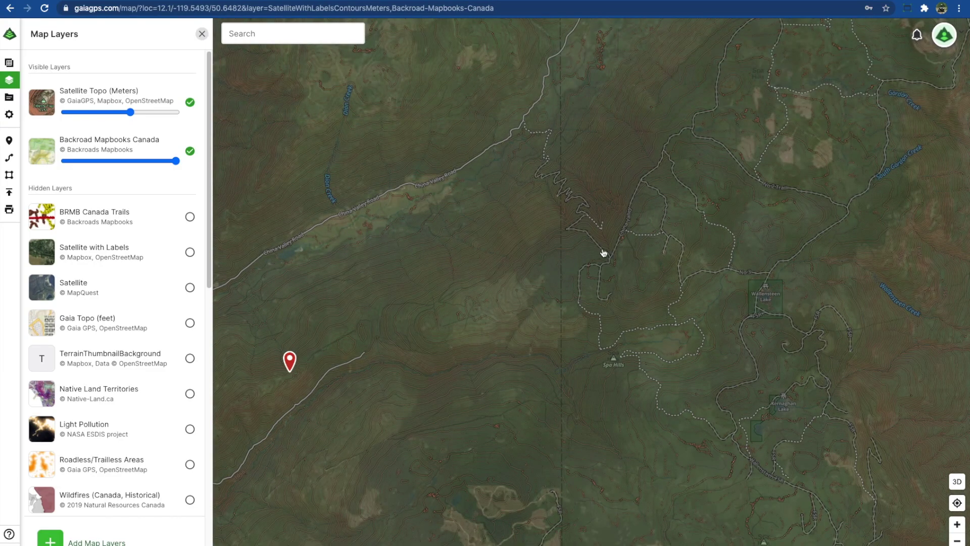
Step: Bring the hills west of the lake into view and start a new route at Bolean Lake's southern shore
{"action": "scroll", "coordinate": [603, 253], "scroll_direction": "down", "scroll_amount": 2}
{"action": "left_click_drag", "start_coordinate": [782, 48], "coordinate": [651, 253]}
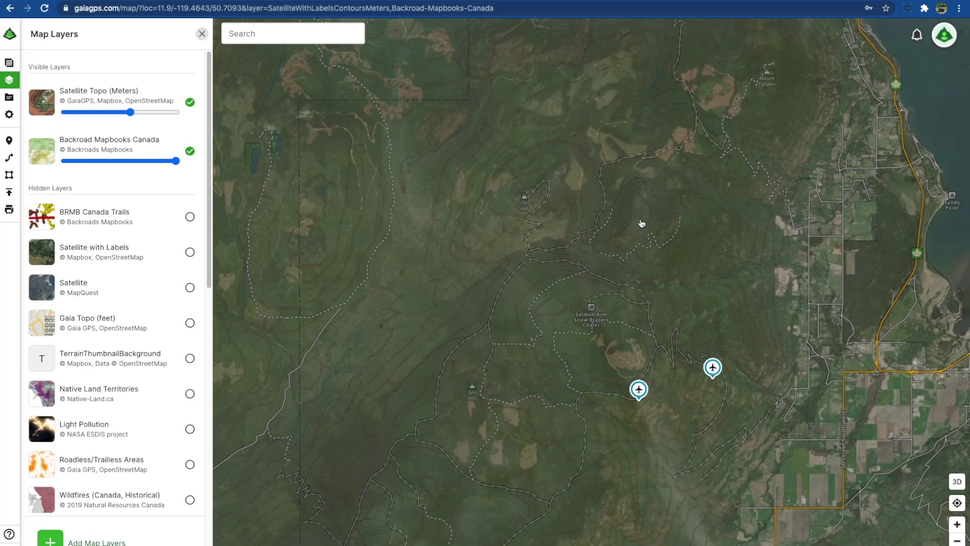
{"action": "left_click_drag", "start_coordinate": [639, 223], "coordinate": [606, 332]}
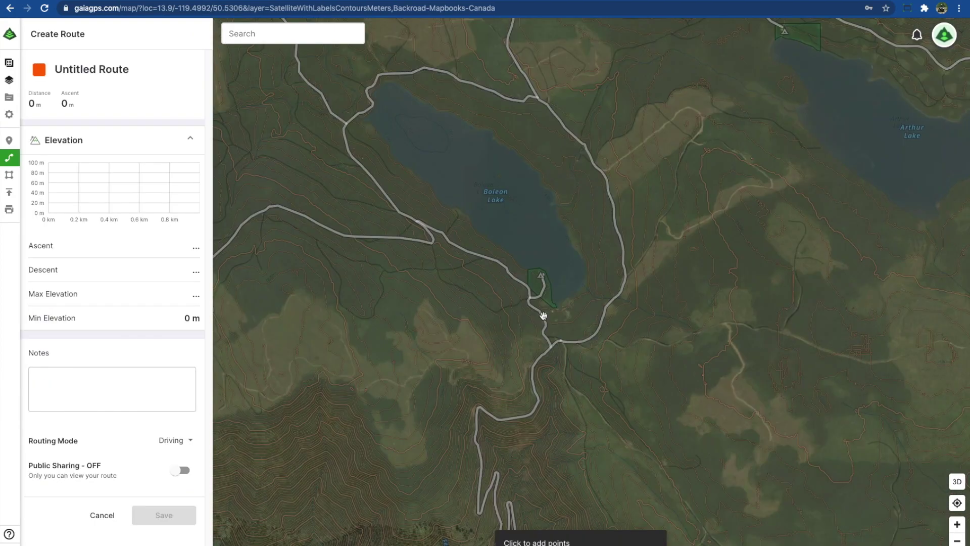
{"action": "left_click", "coordinate": [543, 316]}
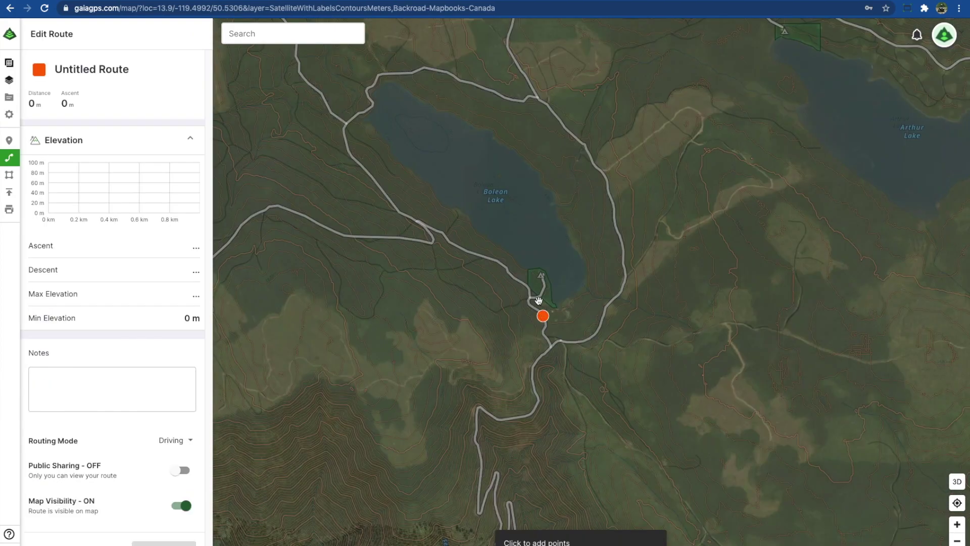
Step: Add route points north along the lakeshore road
{"action": "left_click", "coordinate": [351, 155]}
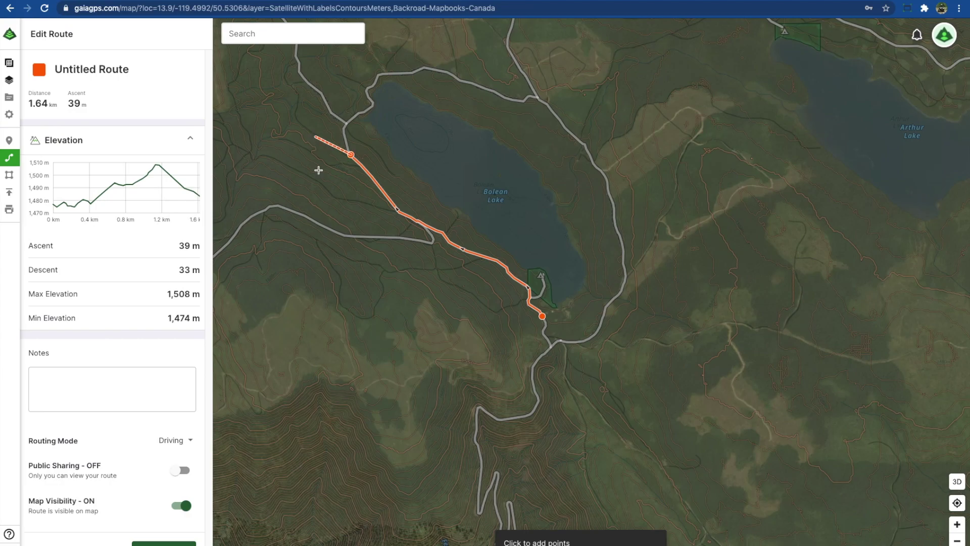
{"action": "left_click_drag", "start_coordinate": [318, 168], "coordinate": [426, 340]}
{"action": "left_click", "coordinate": [419, 187]}
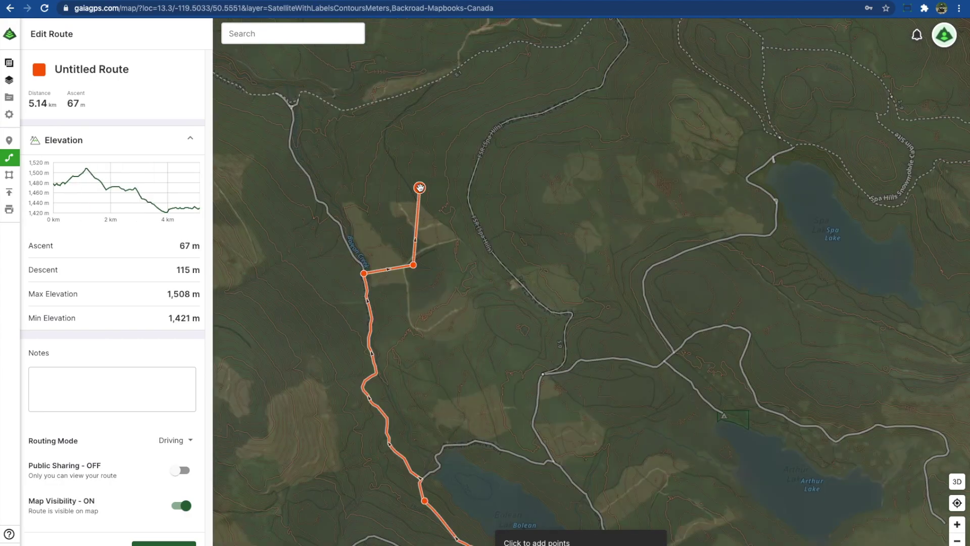
{"action": "left_click_drag", "start_coordinate": [419, 188], "coordinate": [377, 199]}
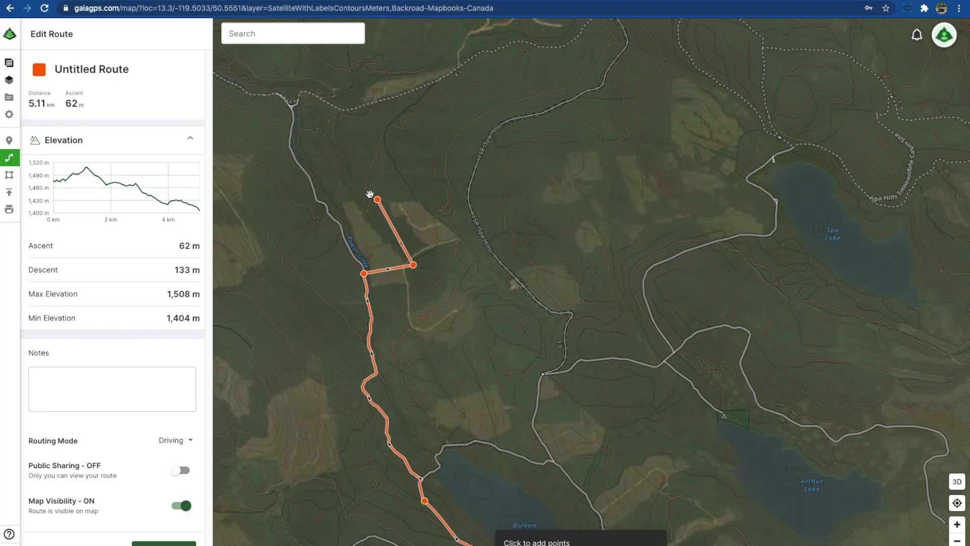
Step: Delete three northern end points, leaving the route at 1.64 km with 39 m ascent
{"action": "left_click", "coordinate": [377, 199]}
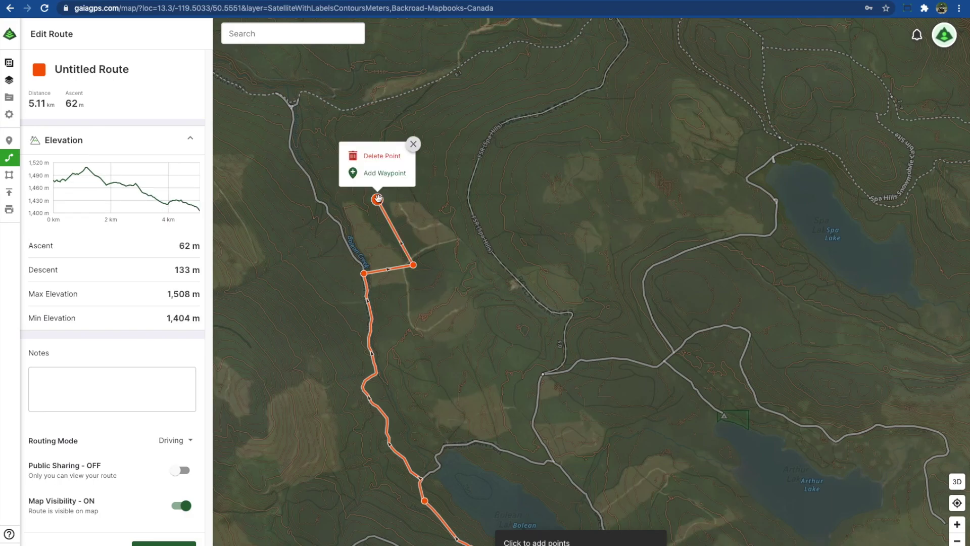
{"action": "left_click", "coordinate": [380, 155]}
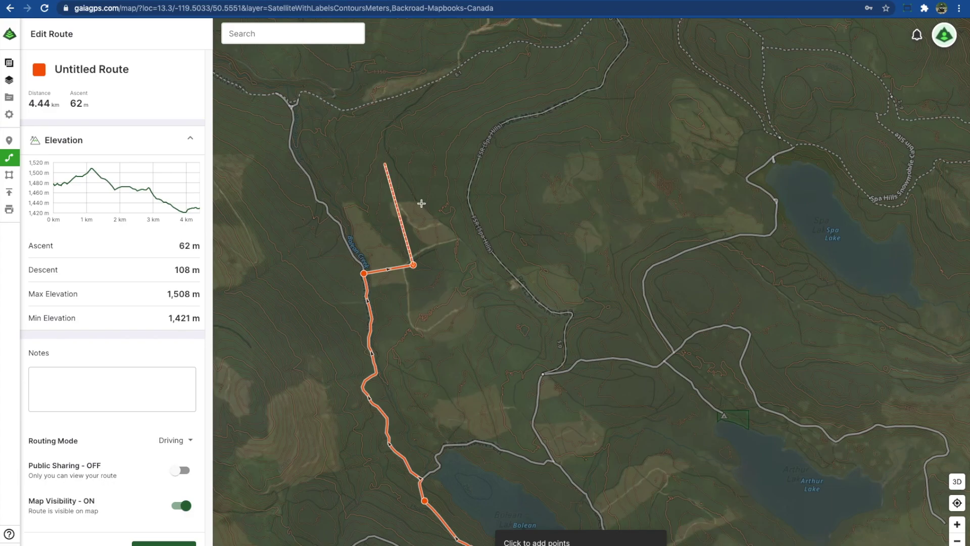
{"action": "left_click", "coordinate": [414, 264]}
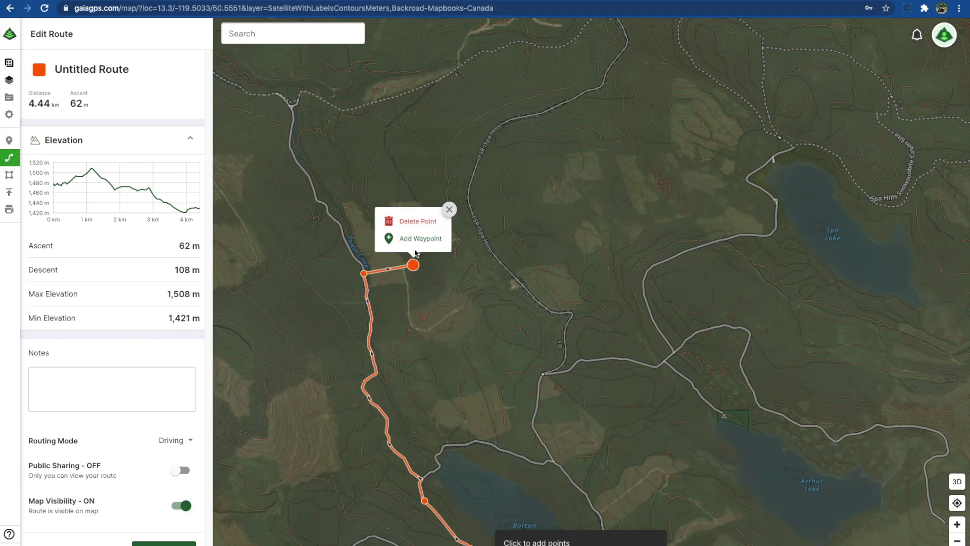
{"action": "left_click", "coordinate": [412, 221]}
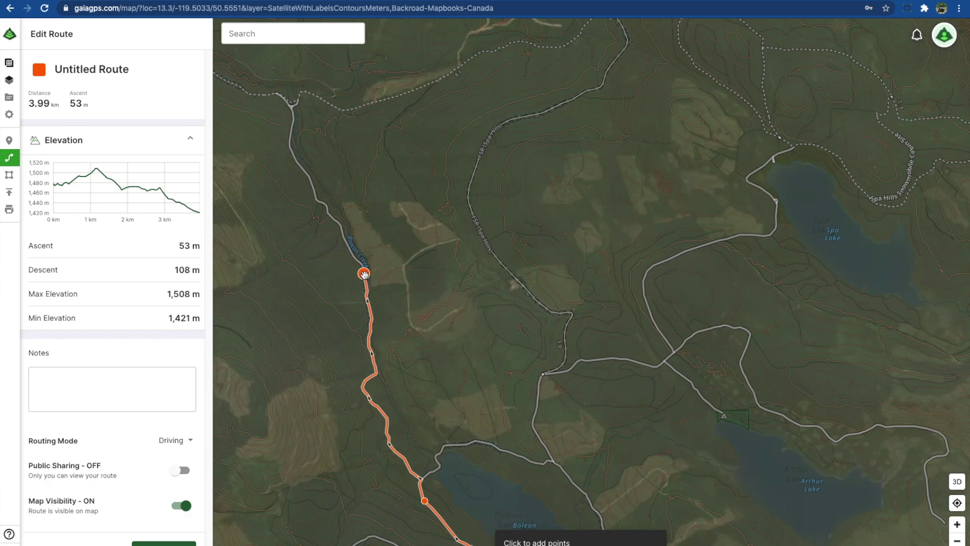
{"action": "left_click", "coordinate": [364, 274]}
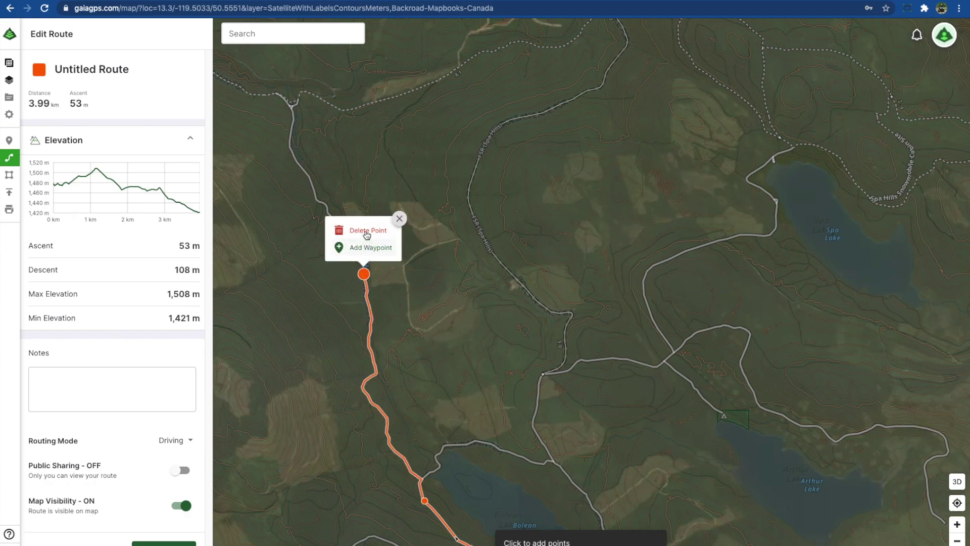
{"action": "left_click", "coordinate": [367, 231]}
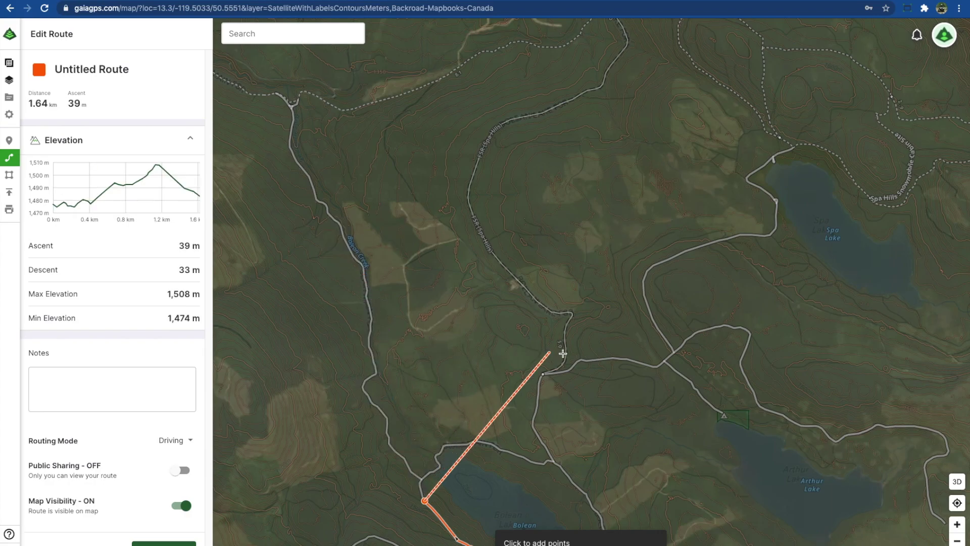
Step: Zoom out and extend the route north along the road to Wallensteen Lake
{"action": "scroll", "coordinate": [602, 358], "scroll_direction": "down", "scroll_amount": 2}
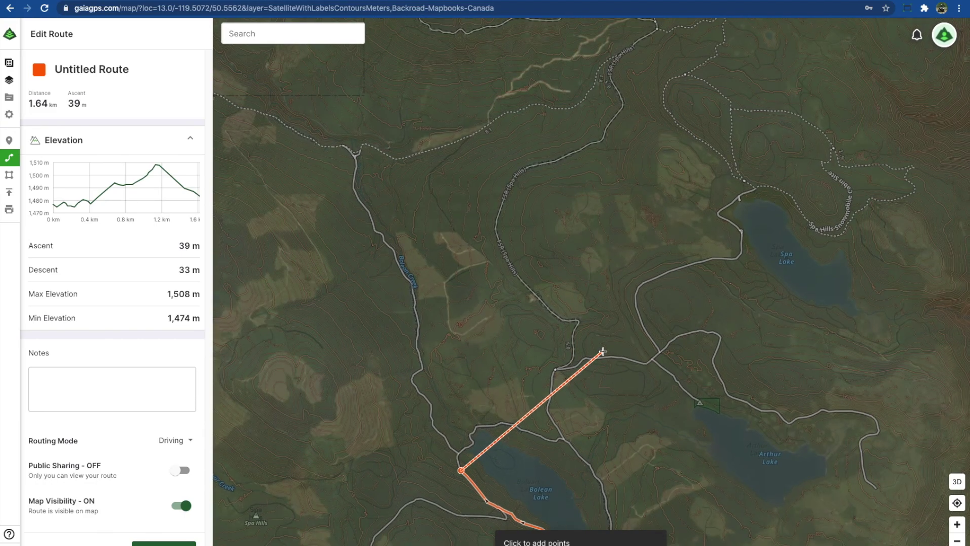
{"action": "scroll", "coordinate": [603, 351], "scroll_direction": "down", "scroll_amount": 1}
{"action": "scroll", "coordinate": [602, 350], "scroll_direction": "down", "scroll_amount": 1}
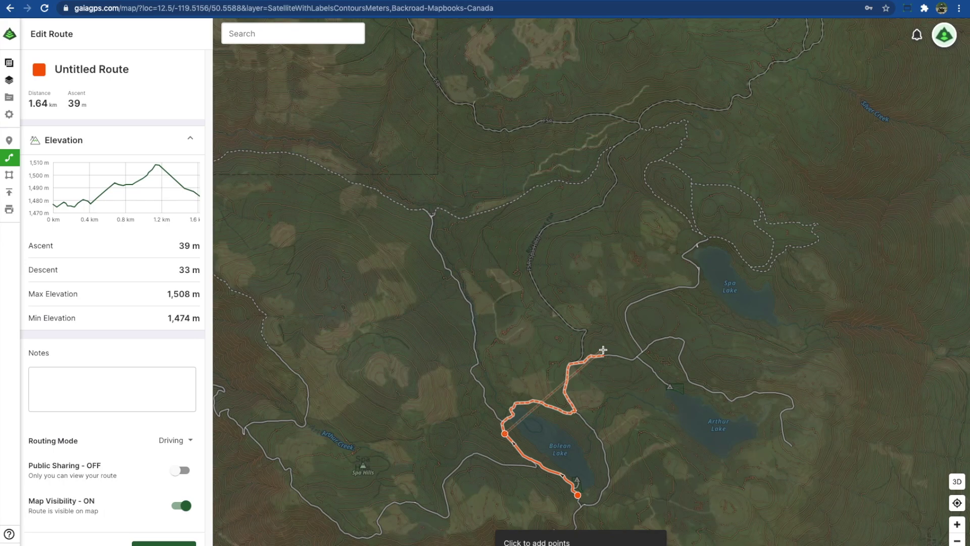
{"action": "left_click", "coordinate": [627, 135]}
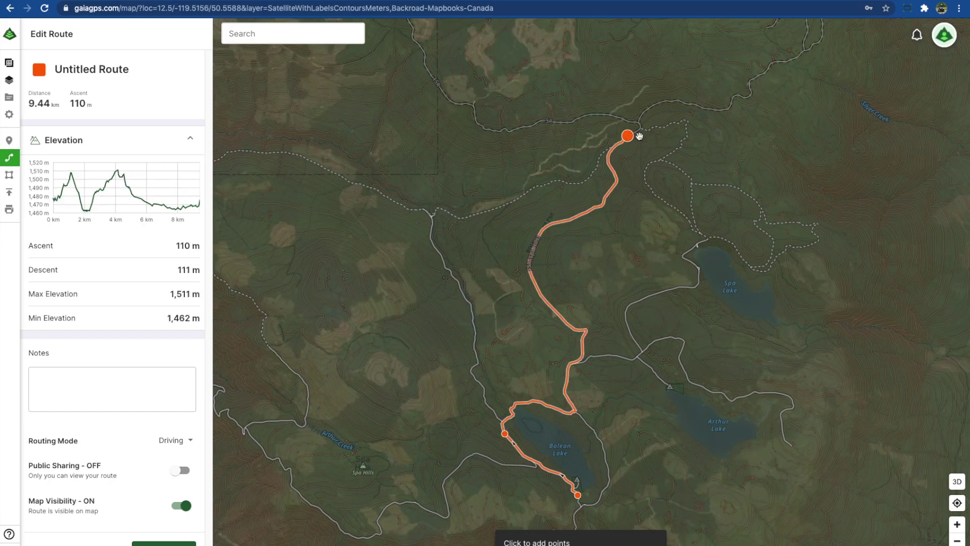
{"action": "left_click_drag", "start_coordinate": [777, 56], "coordinate": [654, 305]}
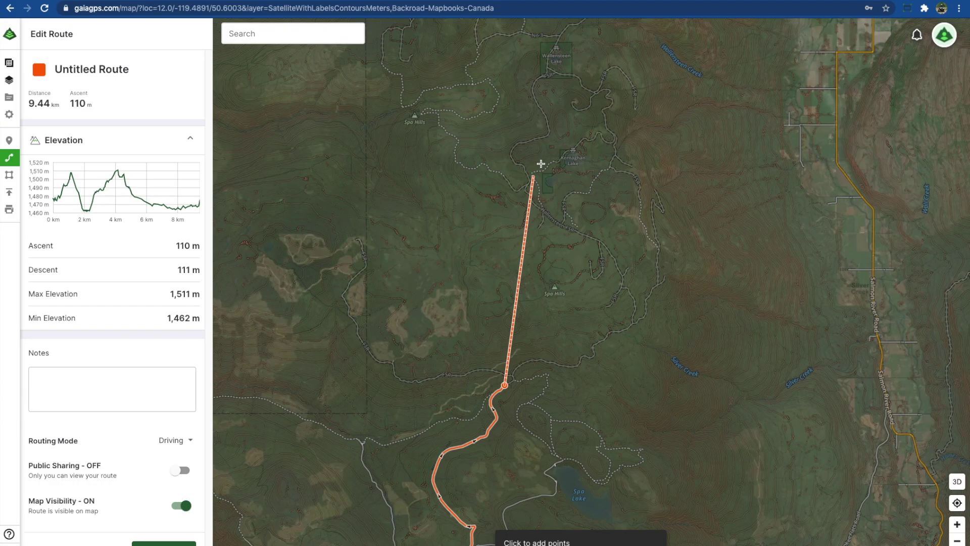
{"action": "left_click", "coordinate": [547, 75]}
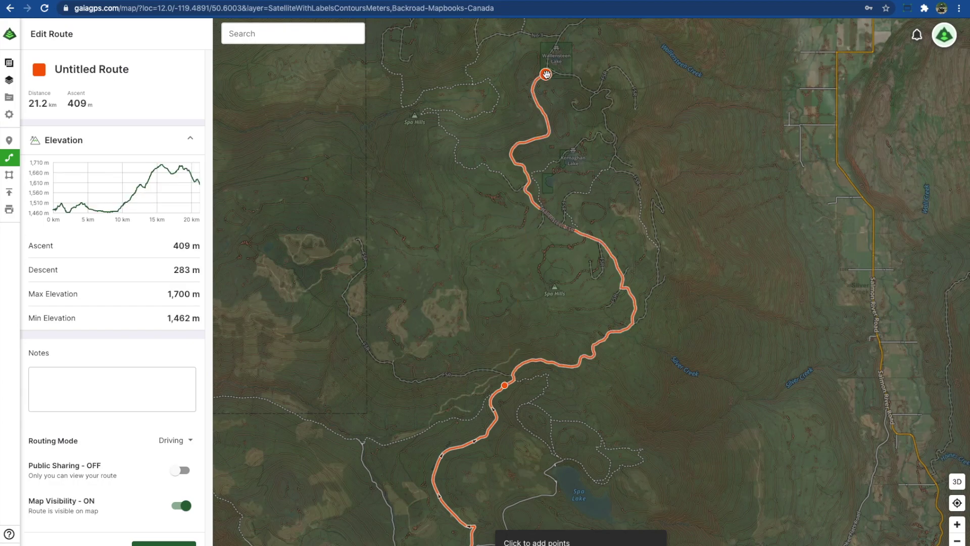
Step: Continue the route along northern trails and the zigzag trail, reaching 34.7 km and 700 m ascent
{"action": "key", "text": "Up"}
{"action": "key", "text": "Up"}
{"action": "key", "text": "Up"}
{"action": "key", "text": "Up"}
{"action": "key", "text": "Up"}
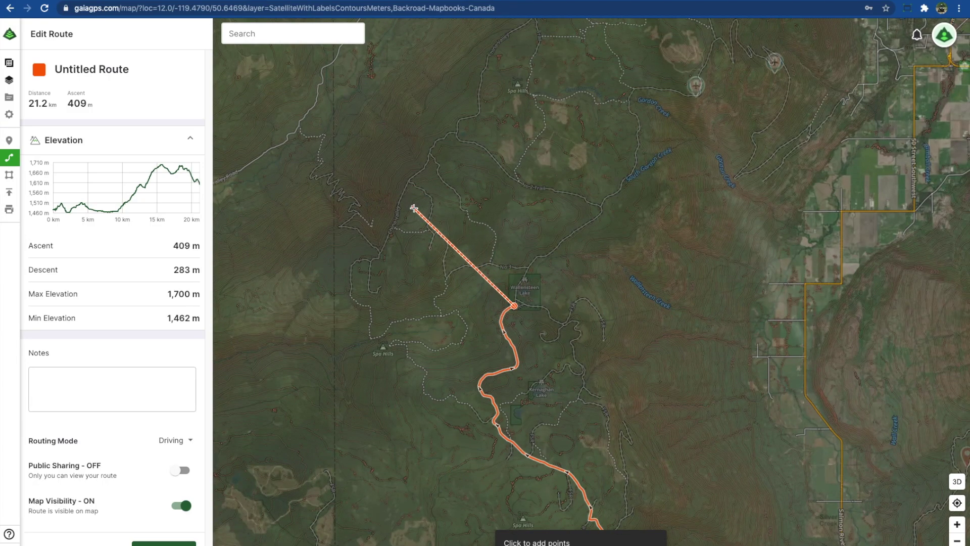
{"action": "left_click", "coordinate": [429, 153]}
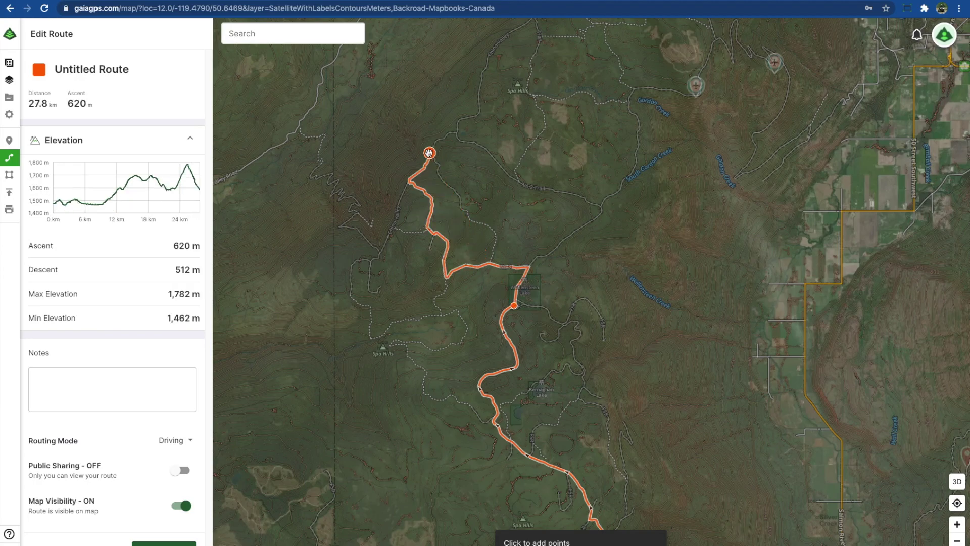
{"action": "left_click_drag", "start_coordinate": [429, 151], "coordinate": [400, 204]}
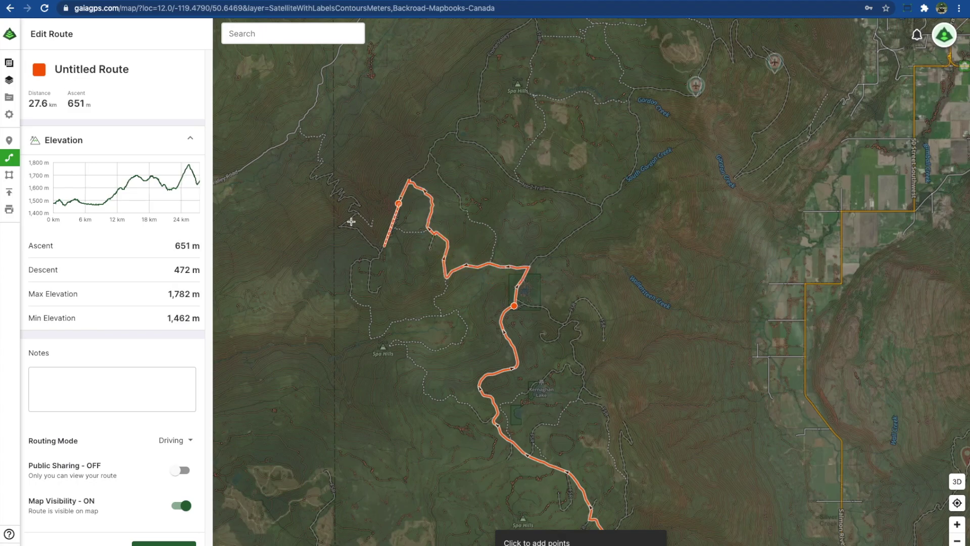
{"action": "left_click", "coordinate": [319, 165]}
{"action": "left_click_drag", "start_coordinate": [314, 148], "coordinate": [372, 199]}
{"action": "scroll", "coordinate": [372, 200], "scroll_direction": "up", "scroll_amount": 2}
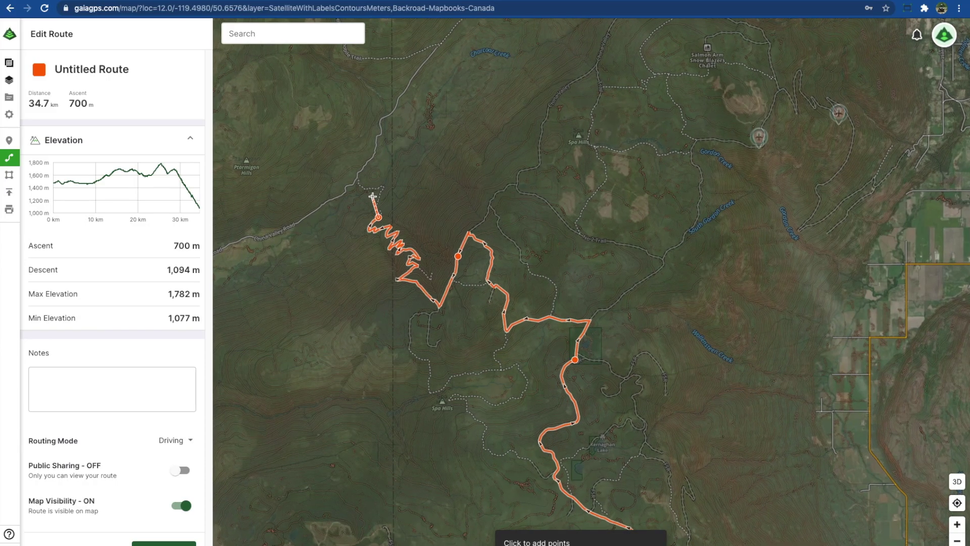
Step: Add a point along the dashed trail and delete the stray first route point
{"action": "scroll", "coordinate": [316, 137], "scroll_direction": "up", "scroll_amount": 2}
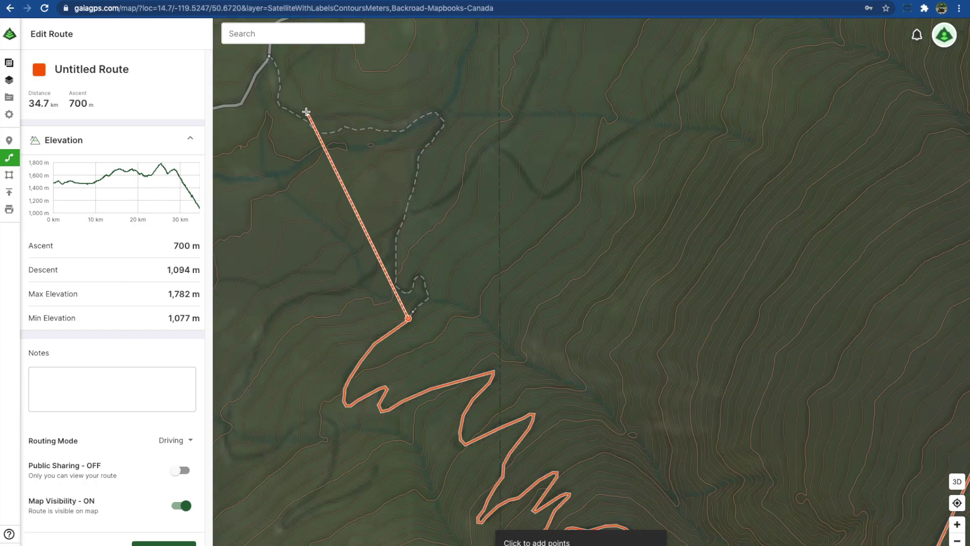
{"action": "left_click", "coordinate": [259, 71]}
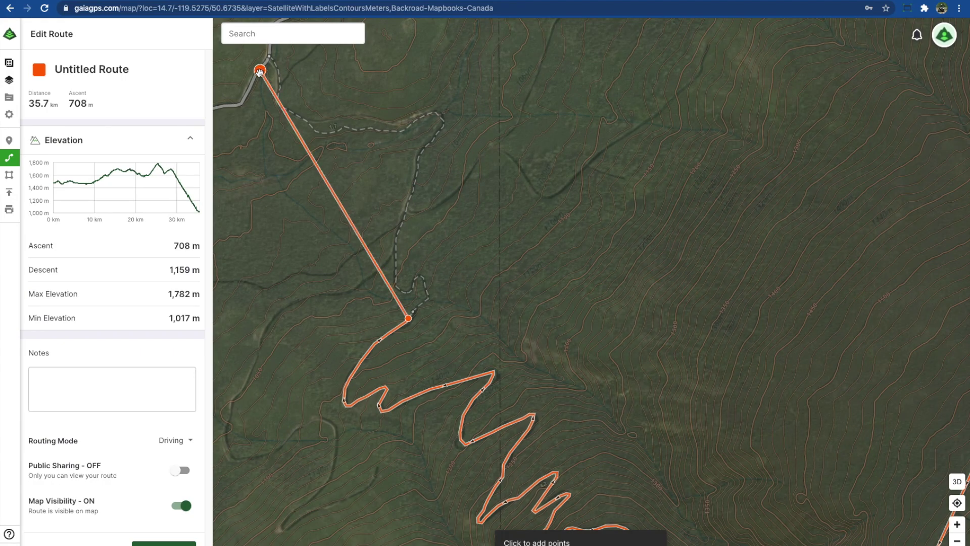
{"action": "left_click_drag", "start_coordinate": [288, 203], "coordinate": [435, 323]}
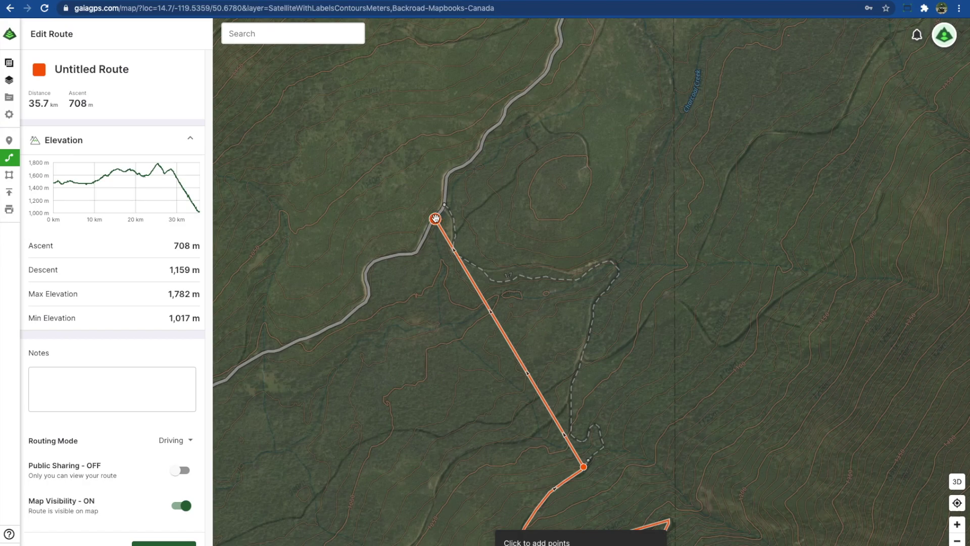
{"action": "left_click", "coordinate": [435, 218]}
{"action": "left_click", "coordinate": [438, 172]}
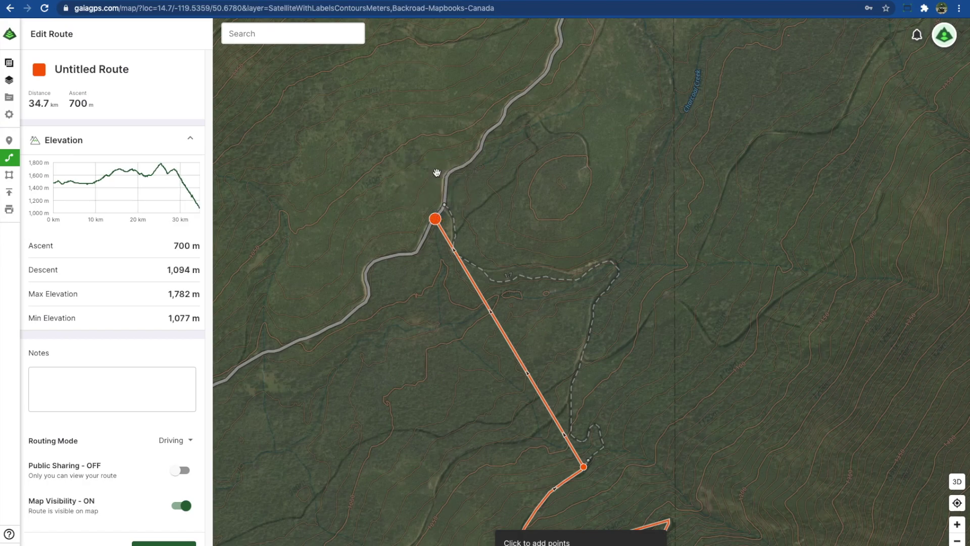
Step: Zoom in on the dashed trail just above the route's end
{"action": "left_click_drag", "start_coordinate": [491, 364], "coordinate": [458, 263]}
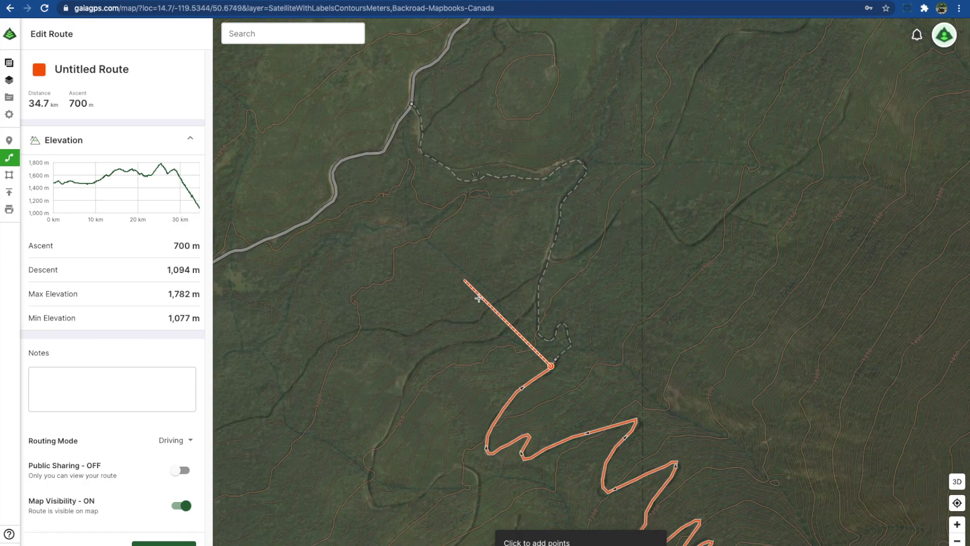
{"action": "scroll", "coordinate": [565, 364], "scroll_direction": "up", "scroll_amount": 2}
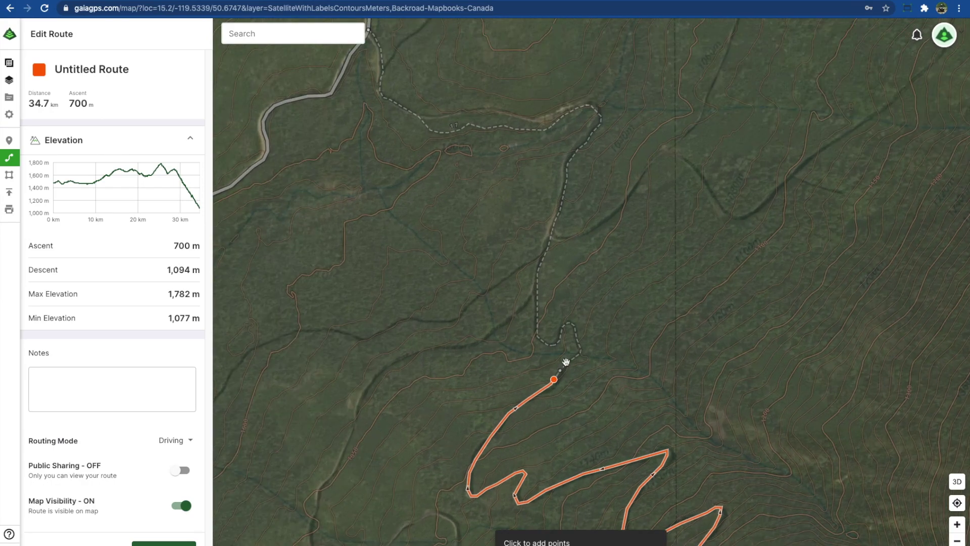
{"action": "scroll", "coordinate": [568, 359], "scroll_direction": "up", "scroll_amount": 1}
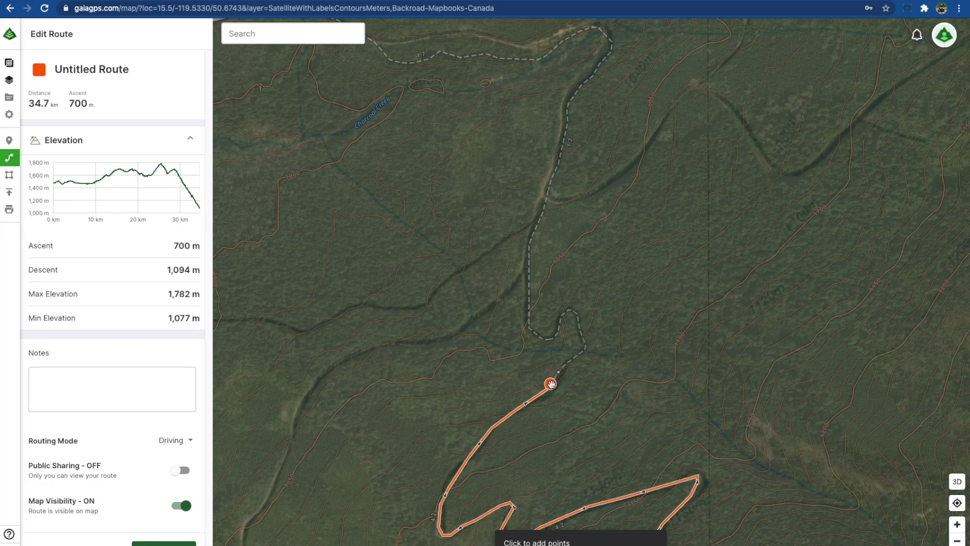
Step: Extend the route up the dashed trail around its lower switchback
{"action": "left_click", "coordinate": [587, 349]}
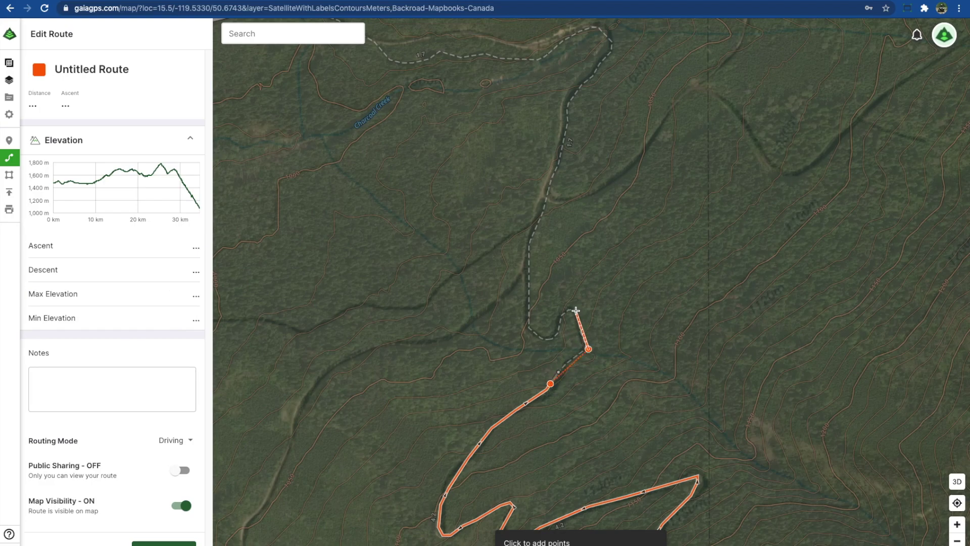
{"action": "left_click", "coordinate": [574, 308]}
{"action": "left_click", "coordinate": [559, 320]}
{"action": "left_click", "coordinate": [548, 340]}
{"action": "left_click", "coordinate": [525, 325]}
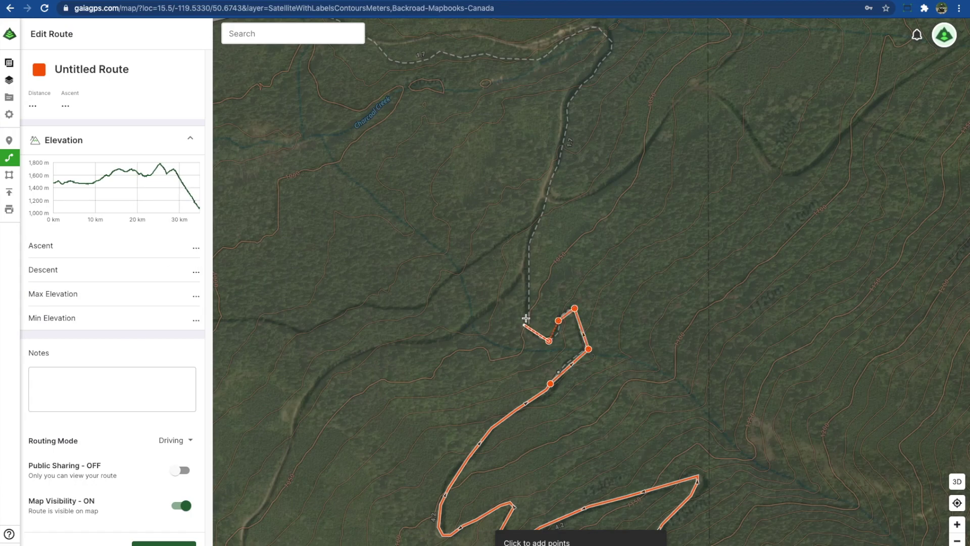
{"action": "left_click", "coordinate": [530, 260]}
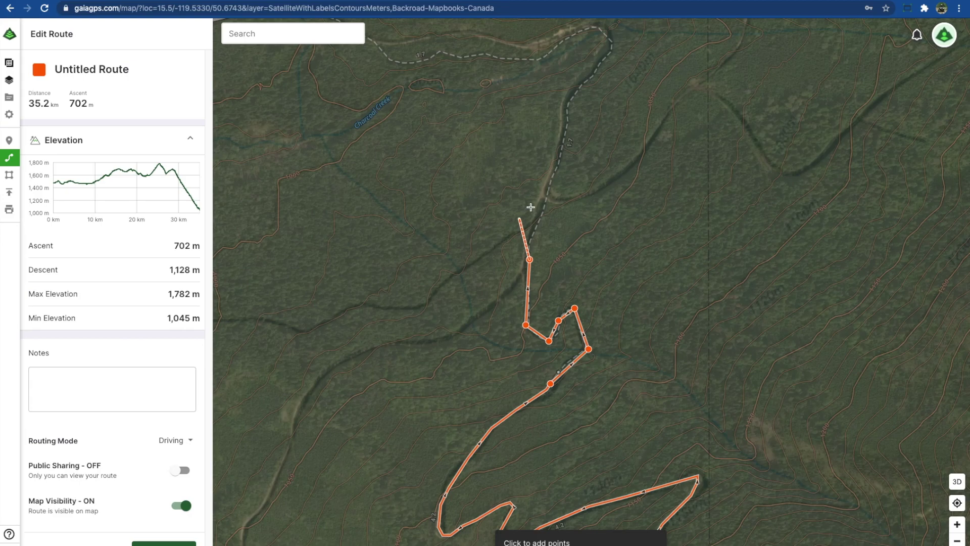
Step: Follow the dashed trail north then west to the grey road junction, totalling 36.3 km
{"action": "left_click", "coordinate": [566, 106]}
{"action": "left_click_drag", "start_coordinate": [547, 134], "coordinate": [527, 311]}
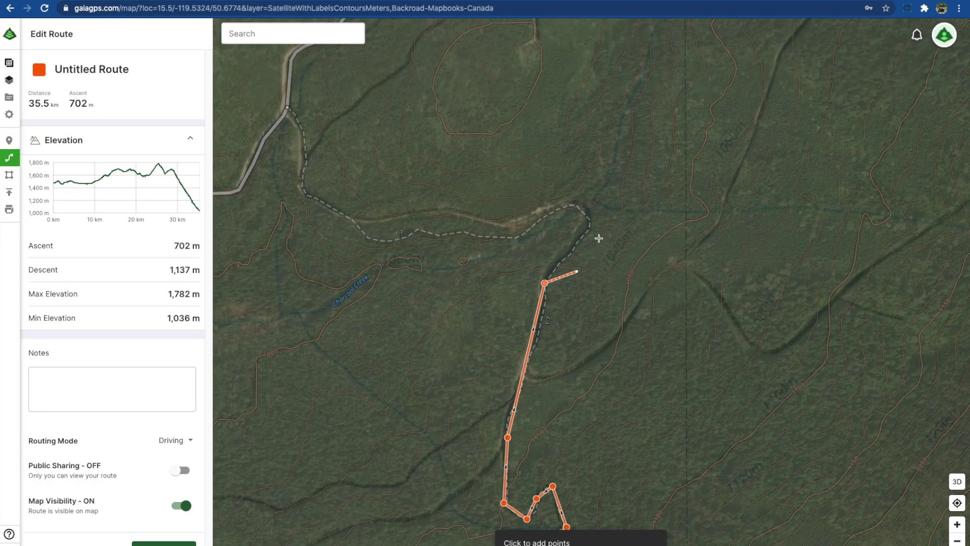
{"action": "left_click", "coordinate": [586, 220]}
{"action": "left_click", "coordinate": [570, 202]}
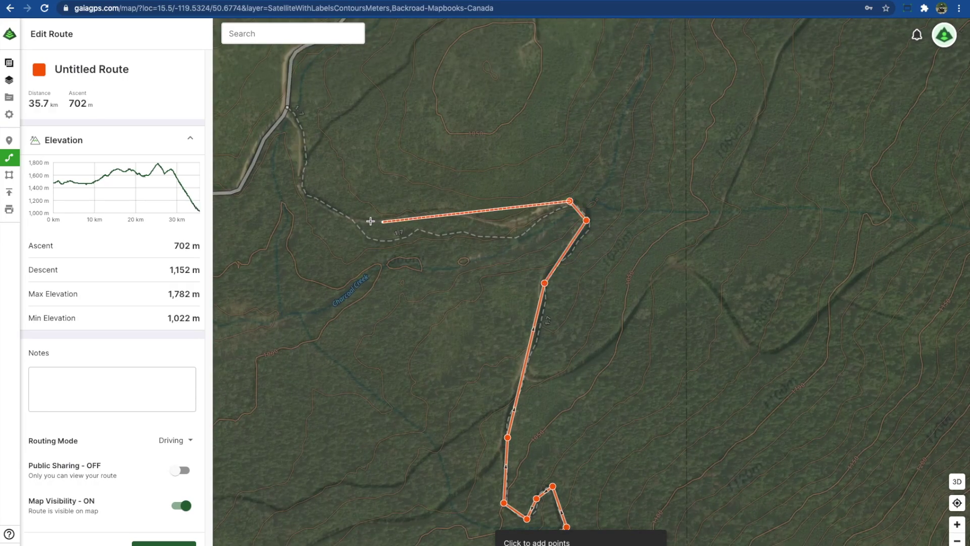
{"action": "left_click", "coordinate": [345, 216]}
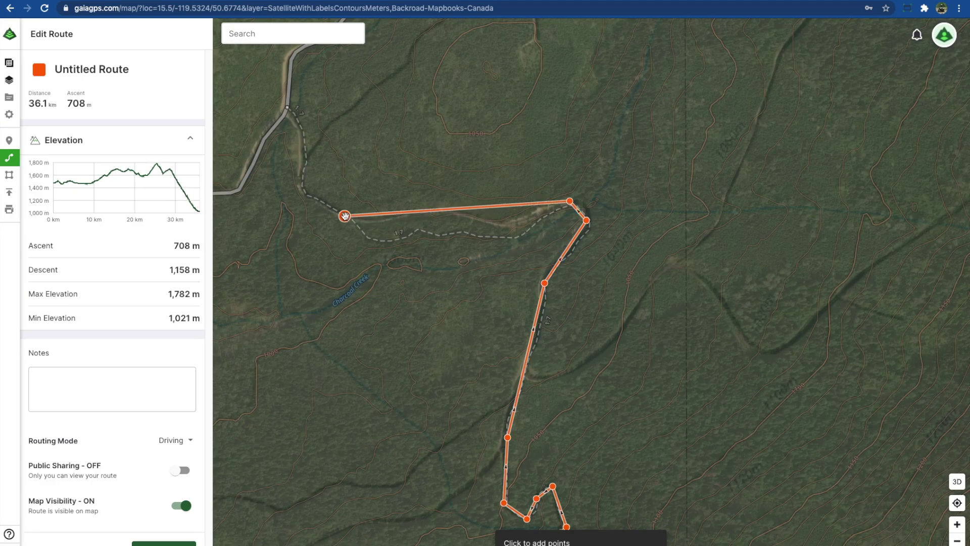
{"action": "left_click", "coordinate": [306, 140]}
{"action": "left_click_drag", "start_coordinate": [299, 154], "coordinate": [383, 281]}
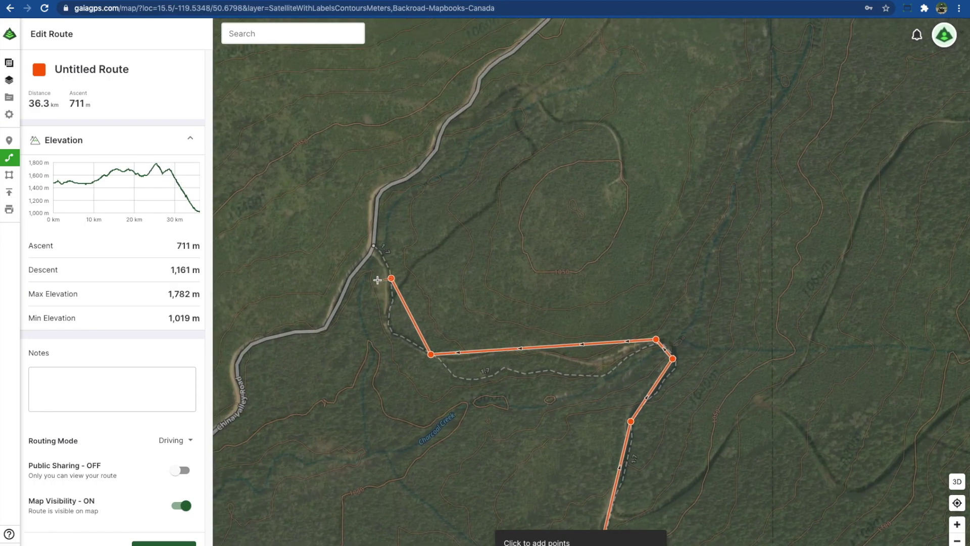
{"action": "left_click", "coordinate": [373, 246]}
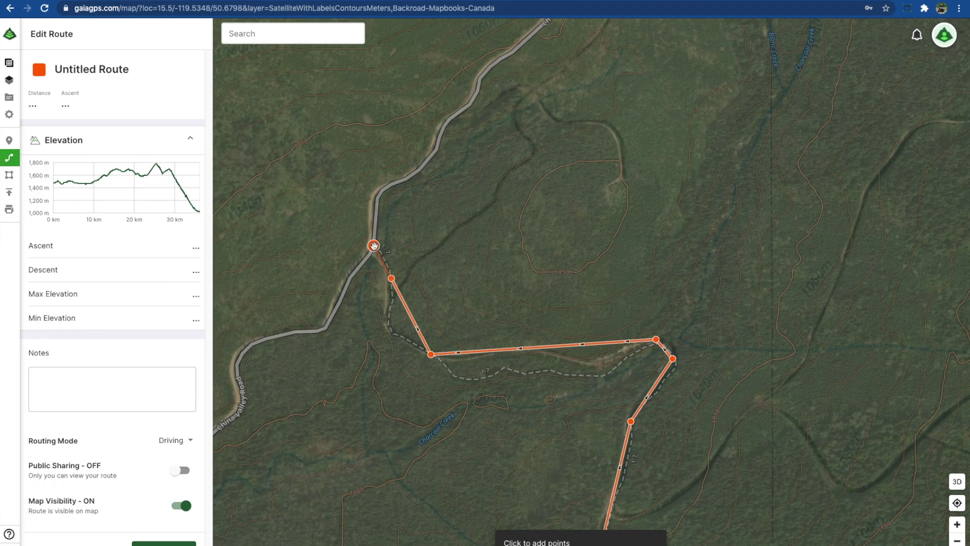
Step: Add the final eastern route point and save the route at 50.4 km with 1,432 m ascent
{"action": "scroll", "coordinate": [373, 246], "scroll_direction": "down", "scroll_amount": 1}
{"action": "scroll", "coordinate": [374, 246], "scroll_direction": "down", "scroll_amount": 5}
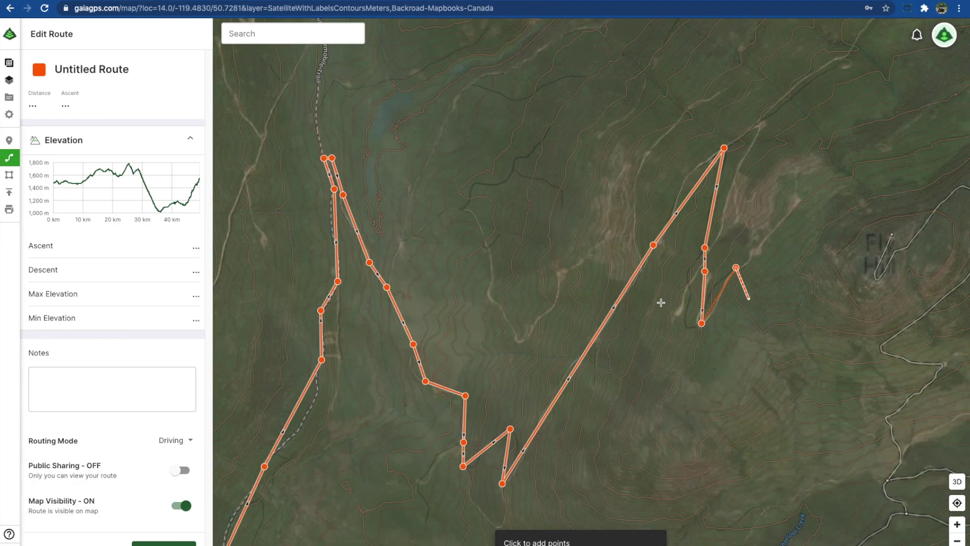
{"action": "left_click_drag", "start_coordinate": [661, 302], "coordinate": [573, 305]}
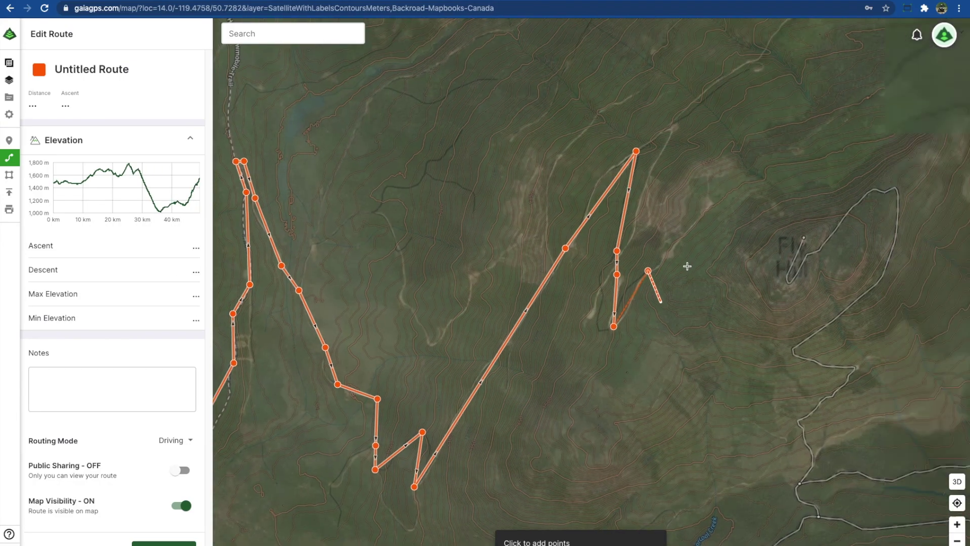
{"action": "left_click", "coordinate": [710, 206]}
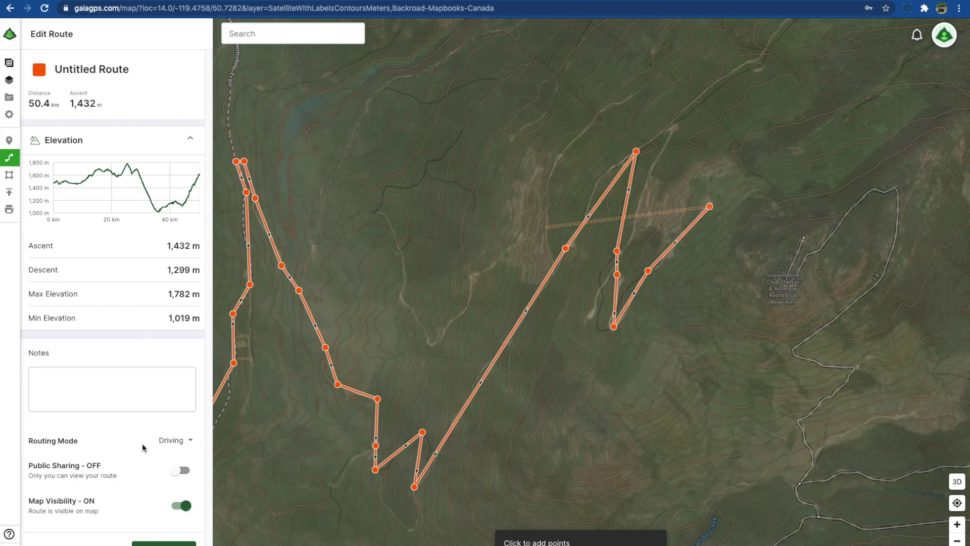
{"action": "left_click", "coordinate": [164, 543]}
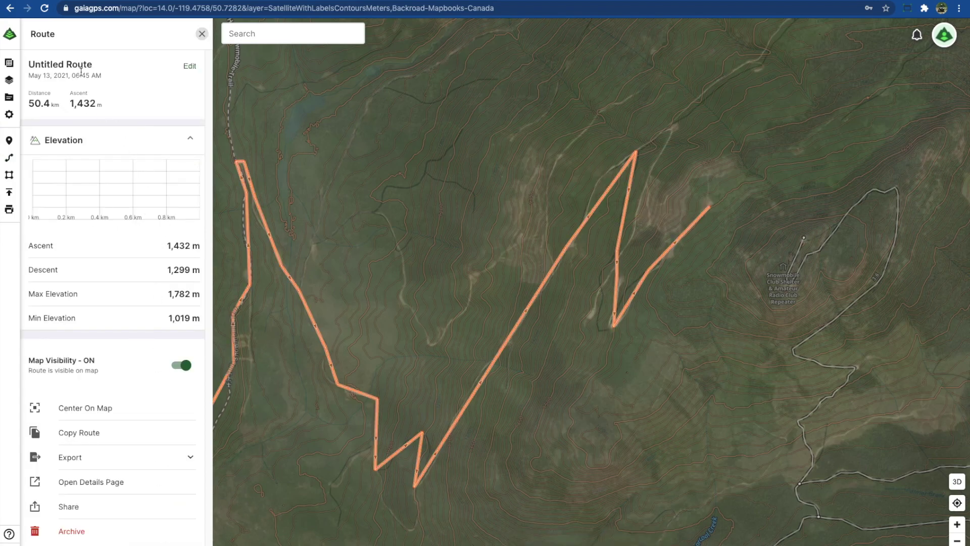
Step: Rename the 50.4 km route from 'Untitled Route' to 'Bolean Lake ATV Route' and save it
{"action": "left_click", "coordinate": [189, 66]}
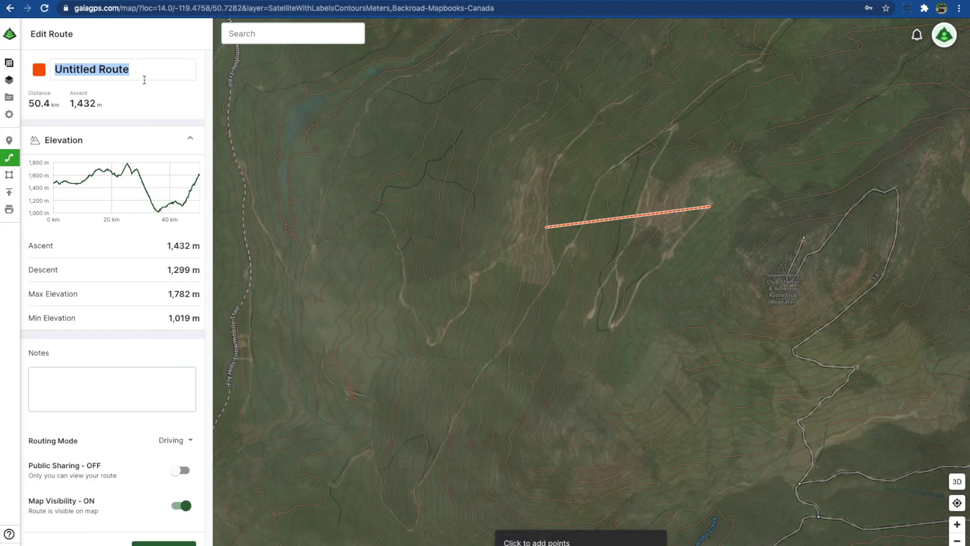
{"action": "type", "text": "Bo"}
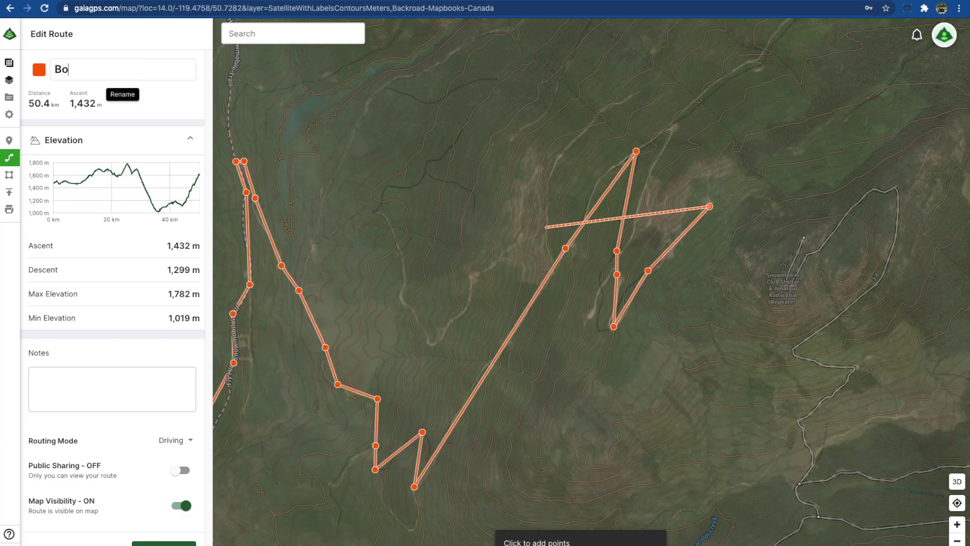
{"action": "type", "text": "lean Lake ATV Route"}
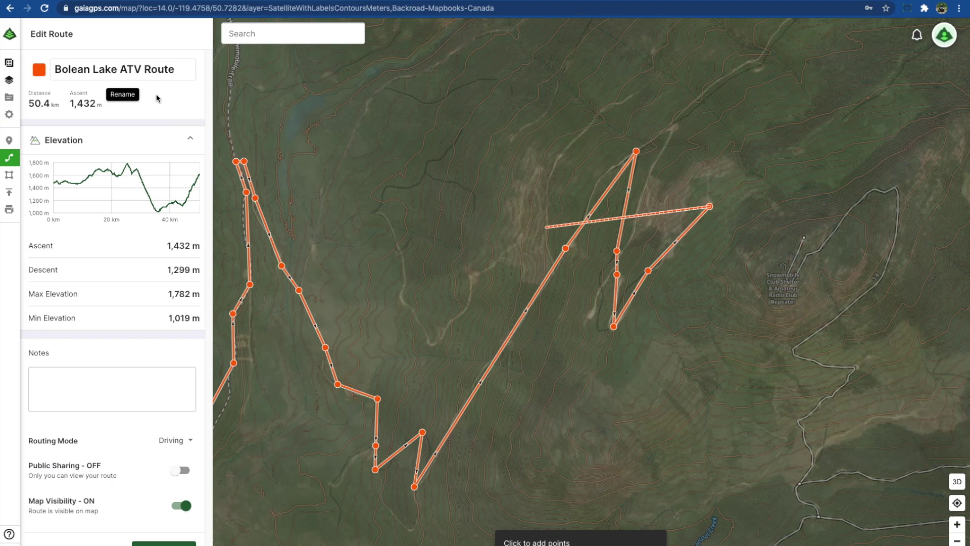
{"action": "left_click", "coordinate": [142, 543]}
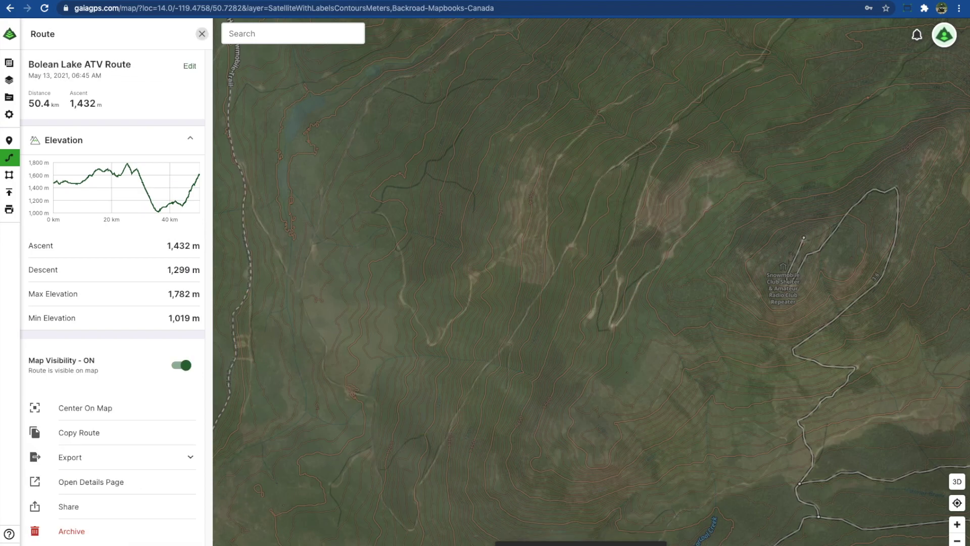